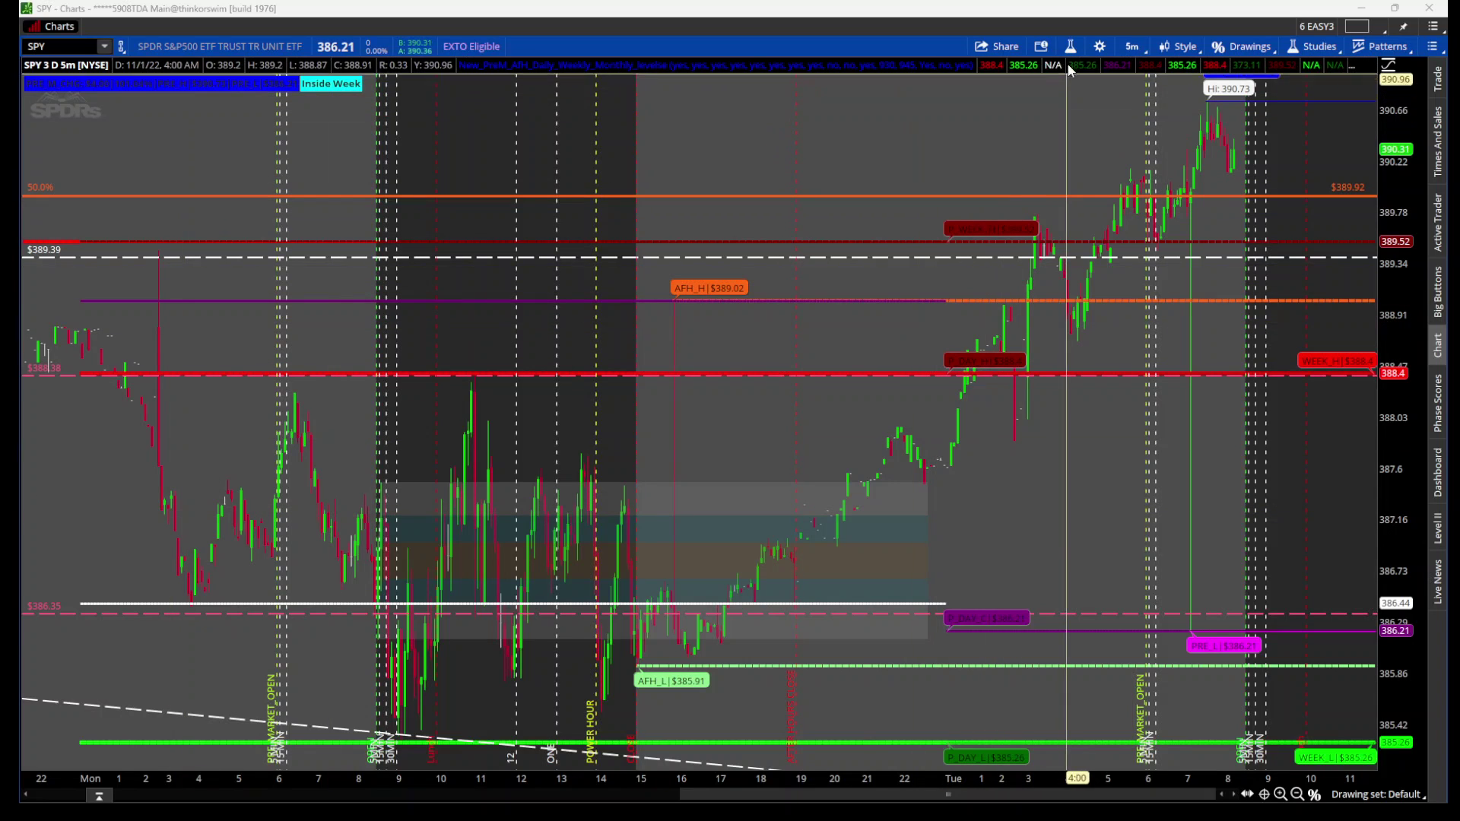
Check which studies are added to the SPY chart, and switch the chart symbol to TSLA
{"action": "left_click", "coordinate": [1070, 46]}
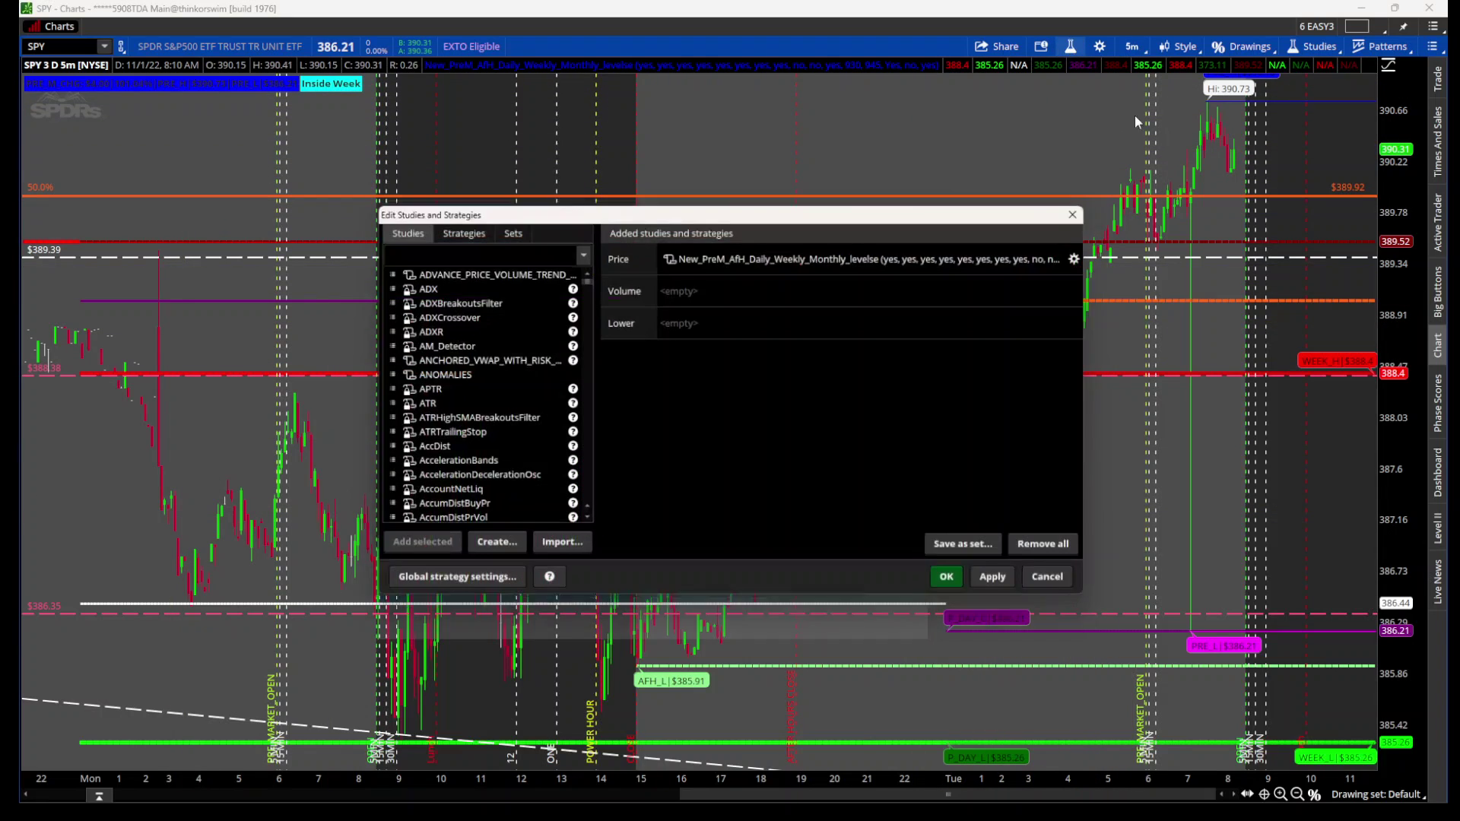
{"action": "left_click", "coordinate": [1063, 584]}
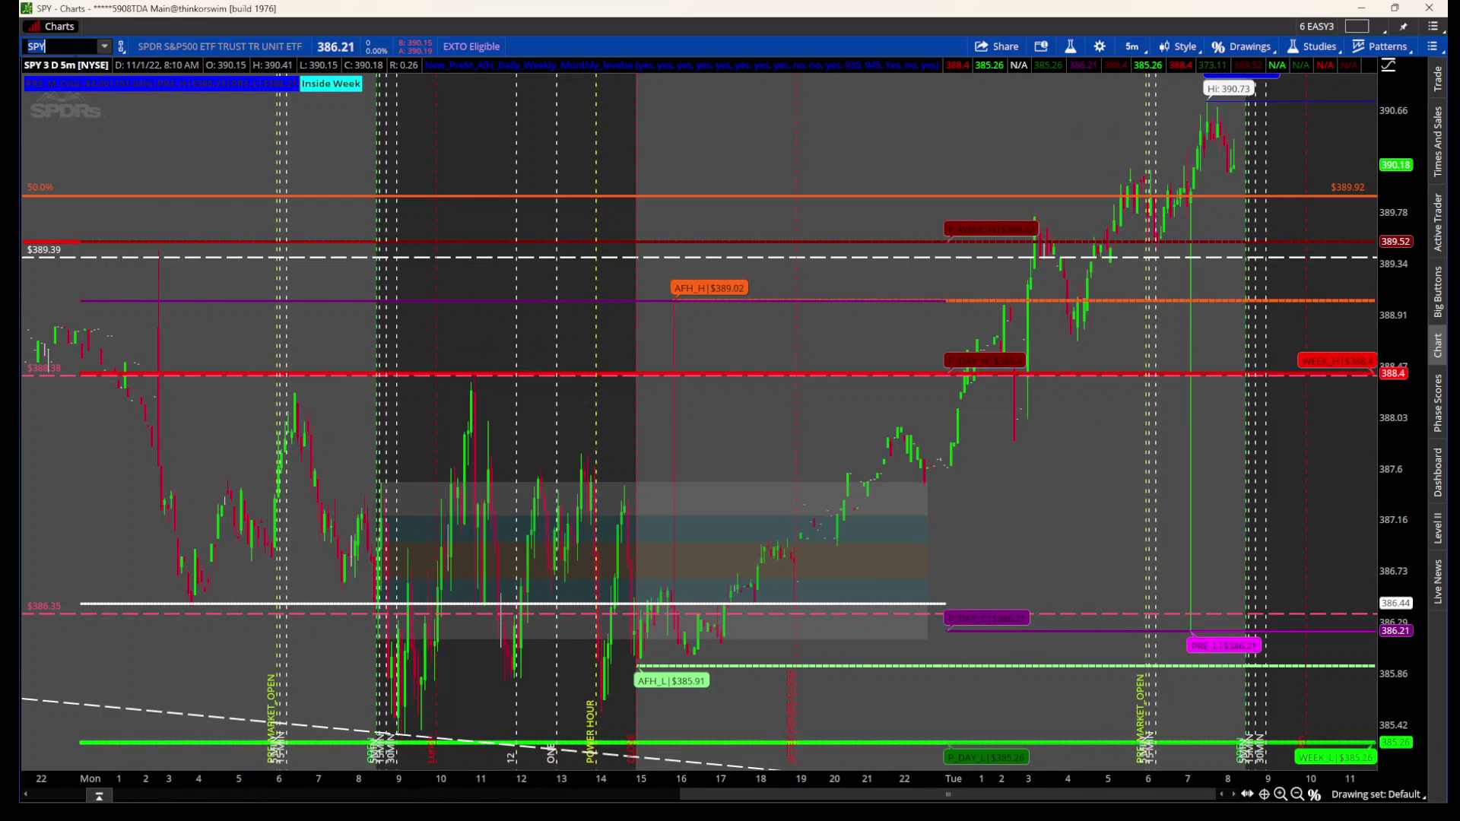
{"action": "type", "text": "LA"}
{"action": "key", "text": "Return"}
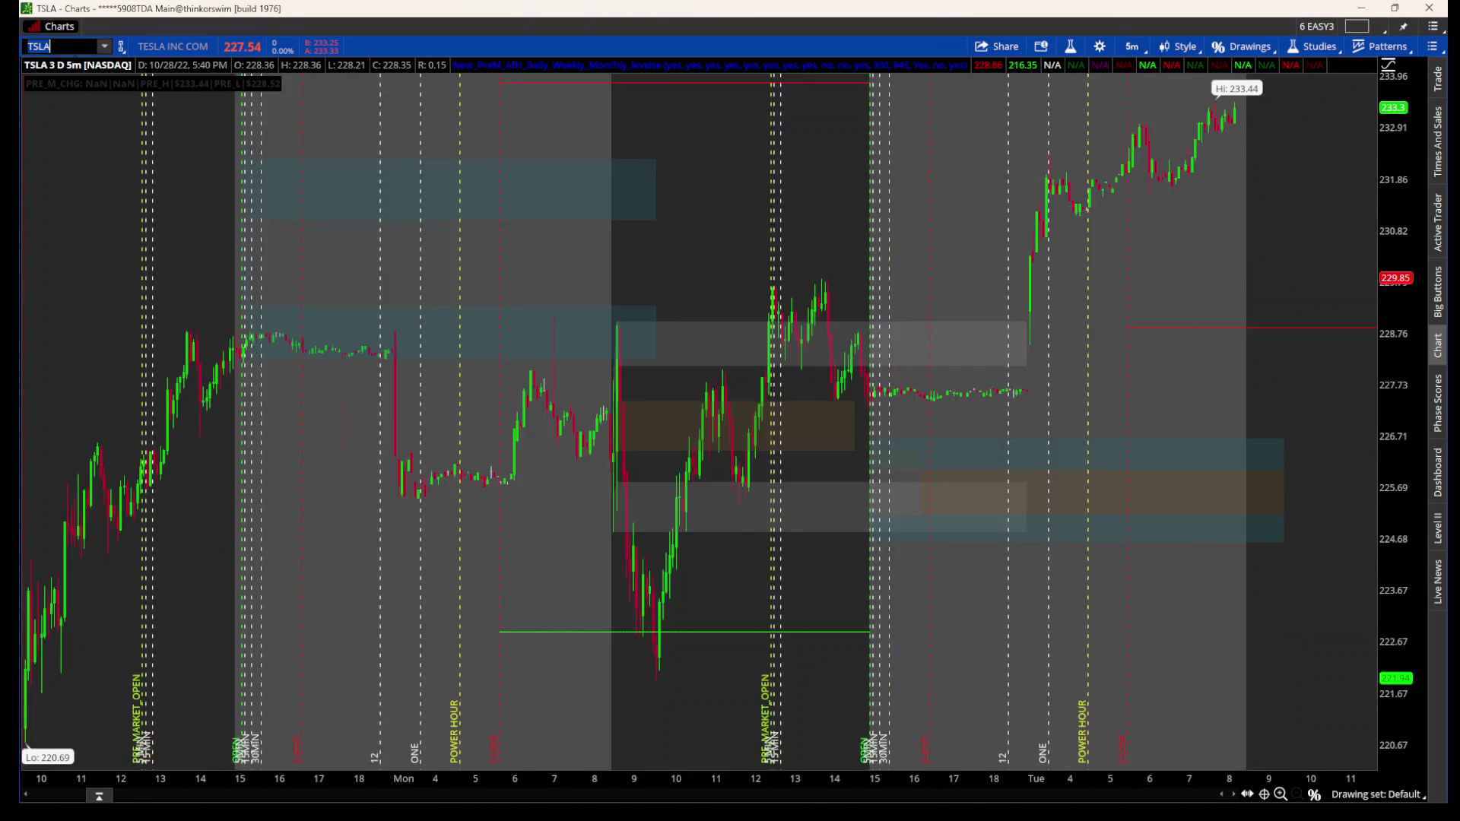
Examine TSLA's daily, weekly, after-hours and premarket levels across several days and around the current premarket session
{"action": "left_click_drag", "start_coordinate": [805, 380], "coordinate": [1434, 449]}
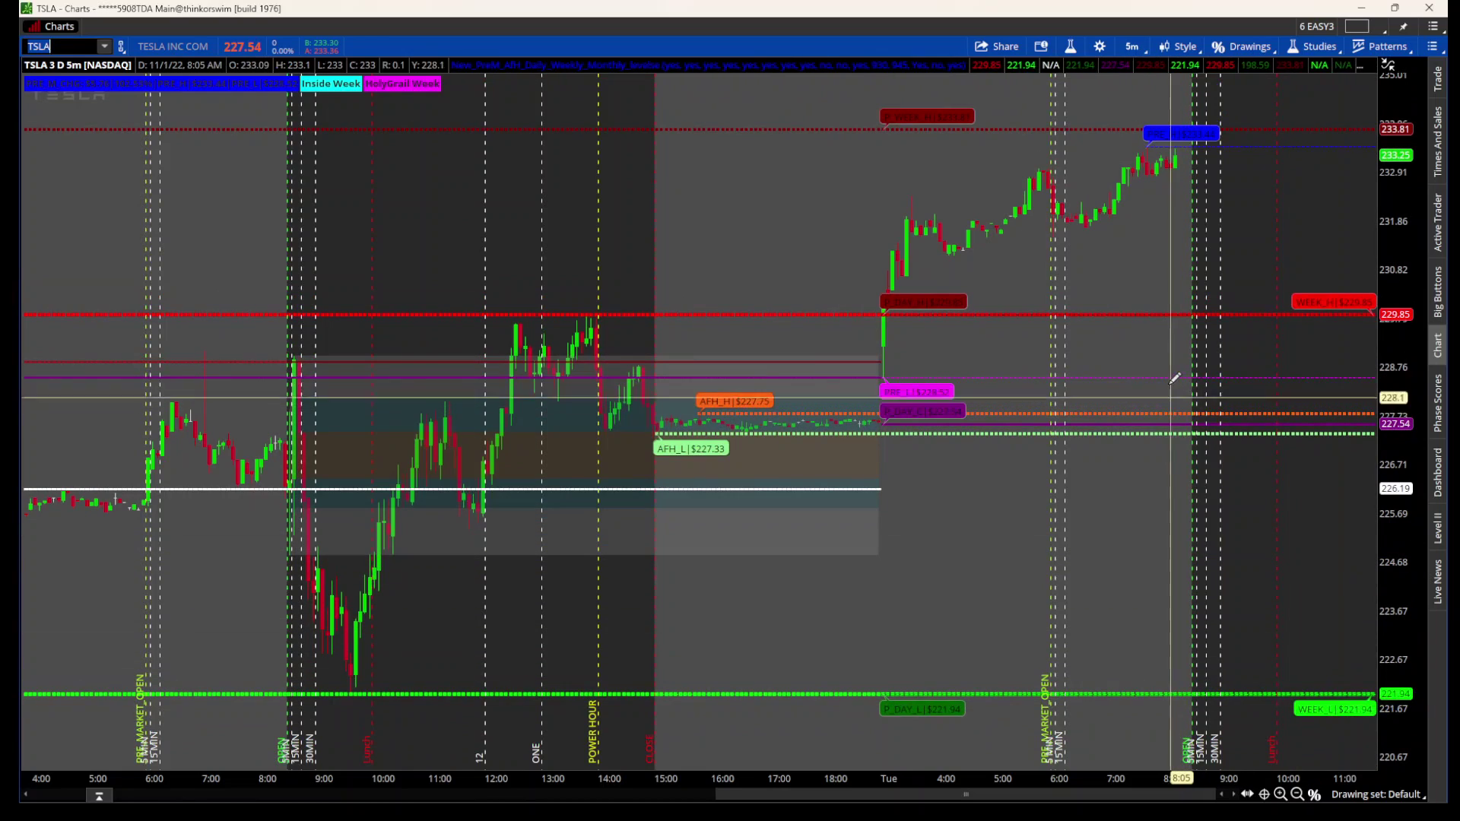
{"action": "right_click", "coordinate": [1154, 289]}
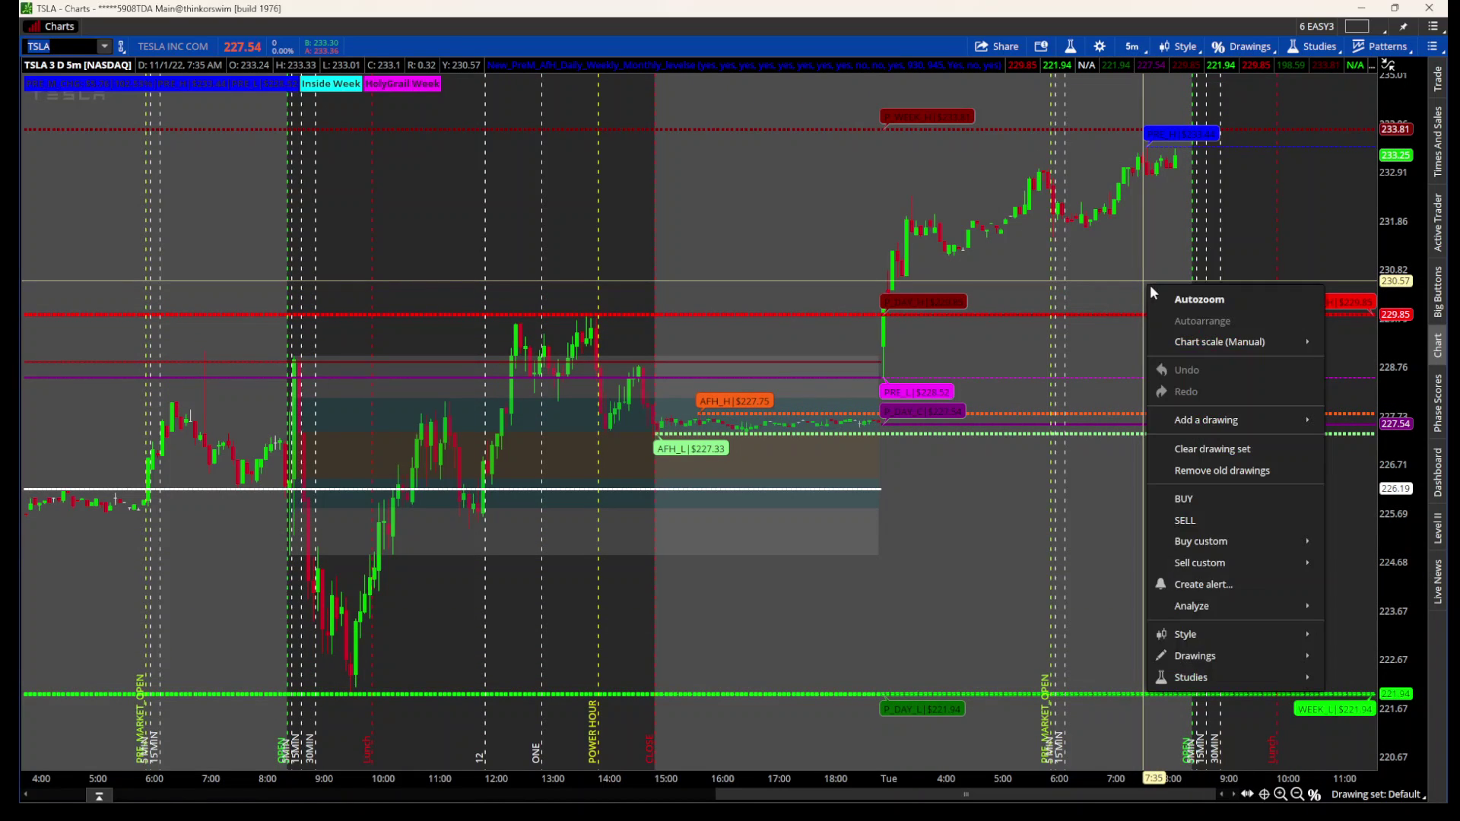
{"action": "left_click", "coordinate": [1199, 299]}
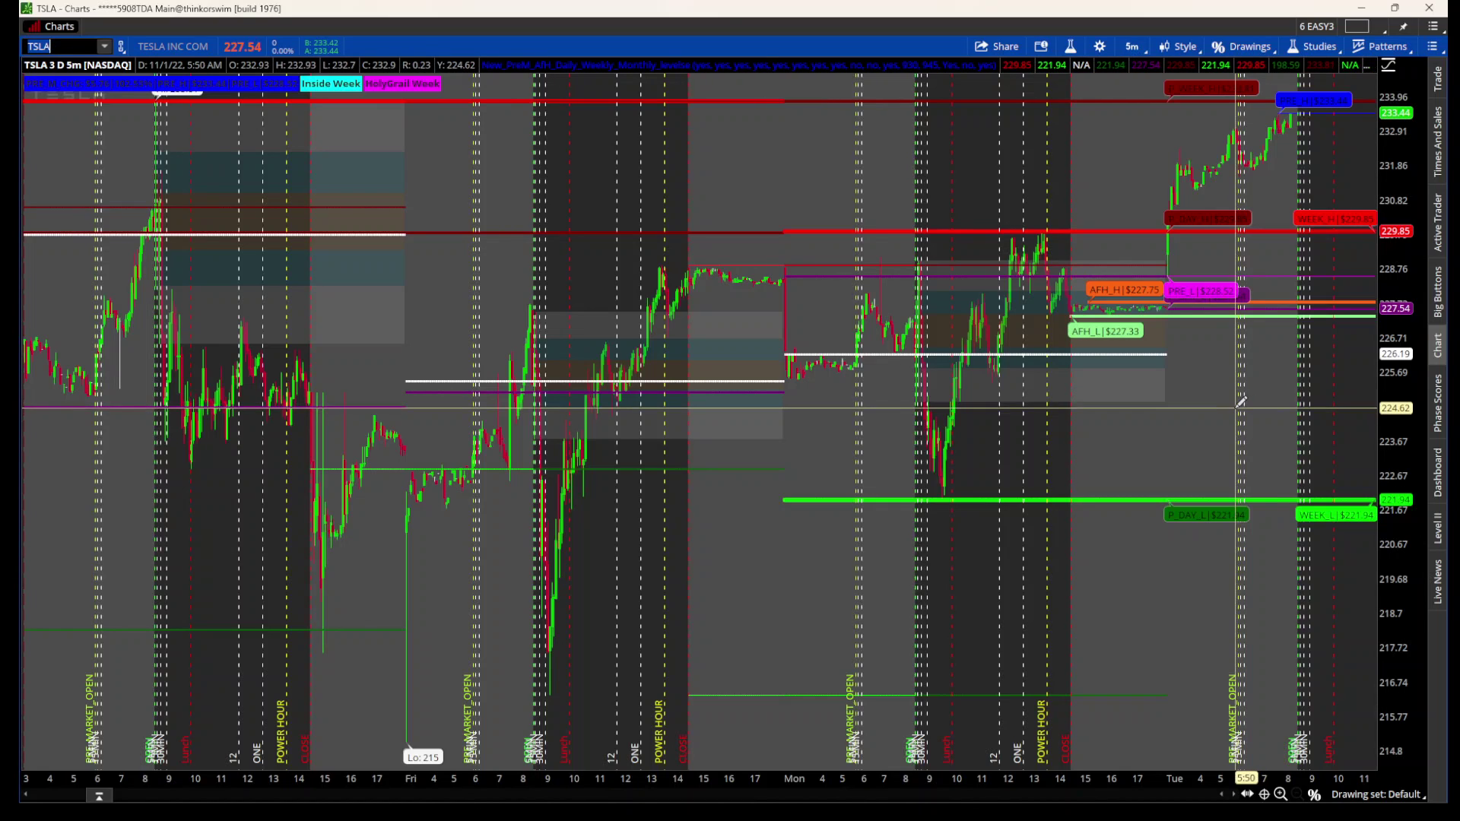
{"action": "left_click_drag", "start_coordinate": [943, 186], "coordinate": [1373, 189]}
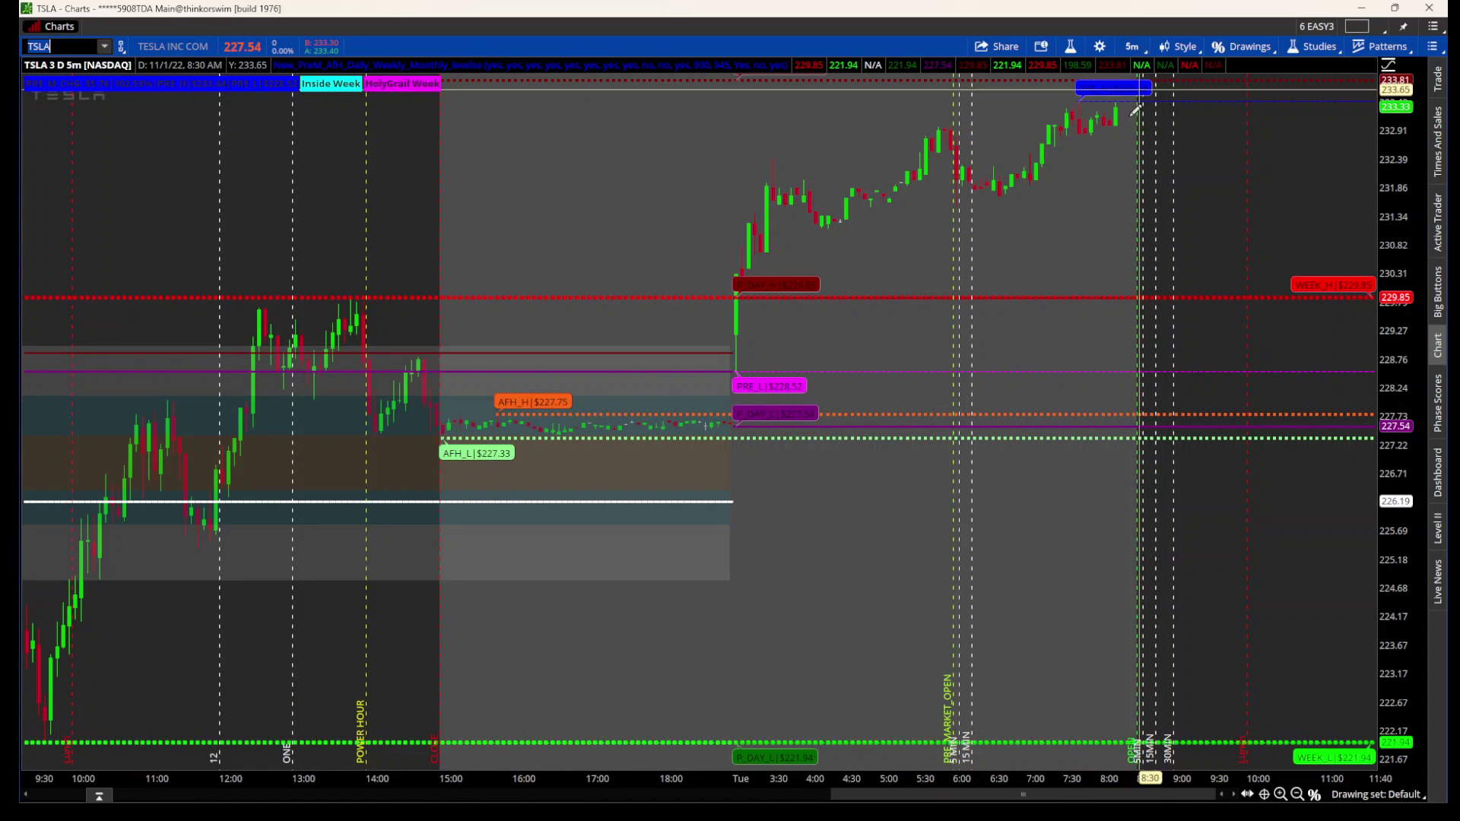
{"action": "left_click_drag", "start_coordinate": [929, 204], "coordinate": [1416, 231]}
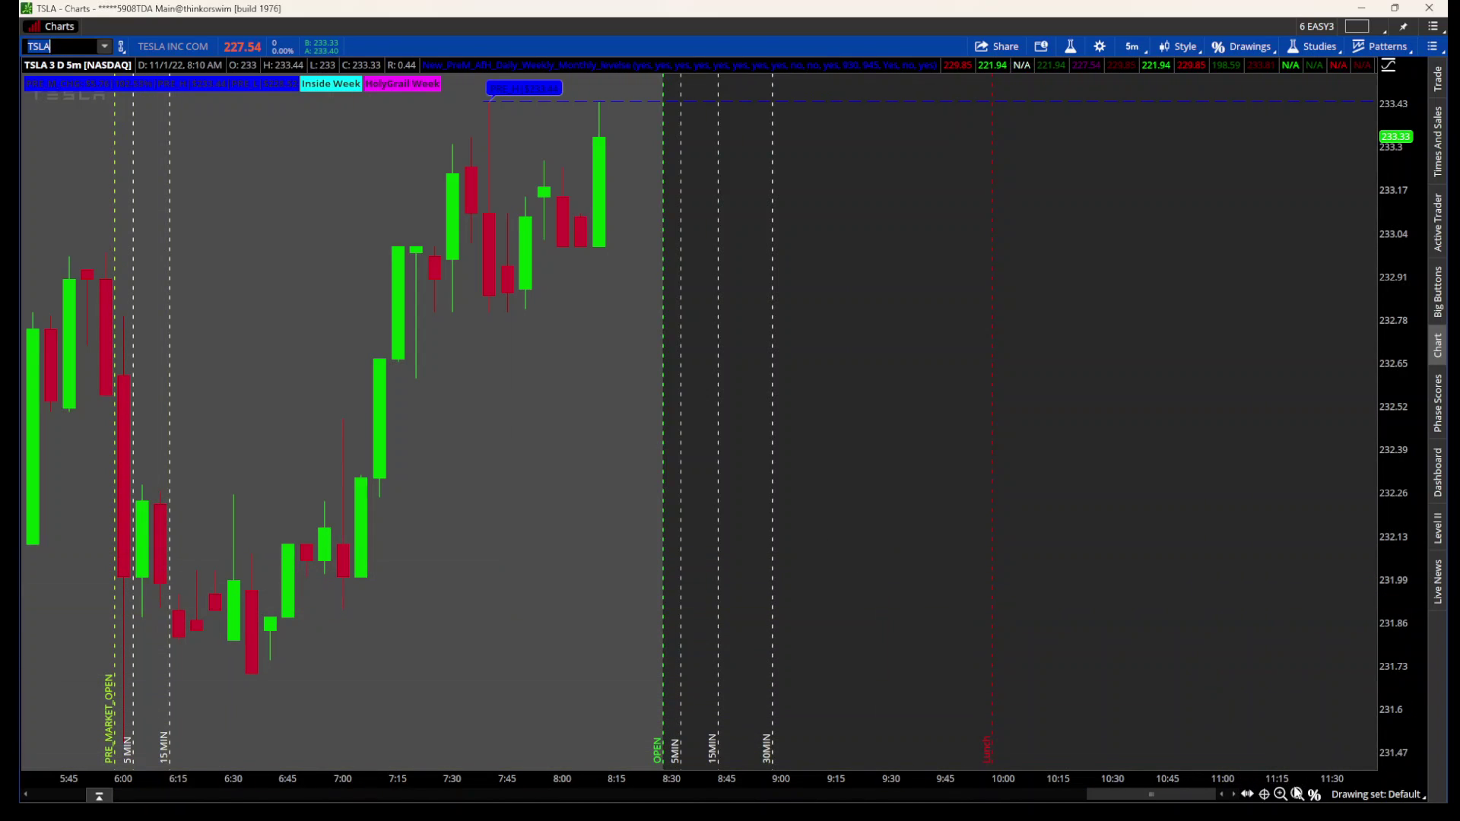
{"action": "left_click", "coordinate": [1298, 795]}
{"action": "left_click", "coordinate": [1297, 795]}
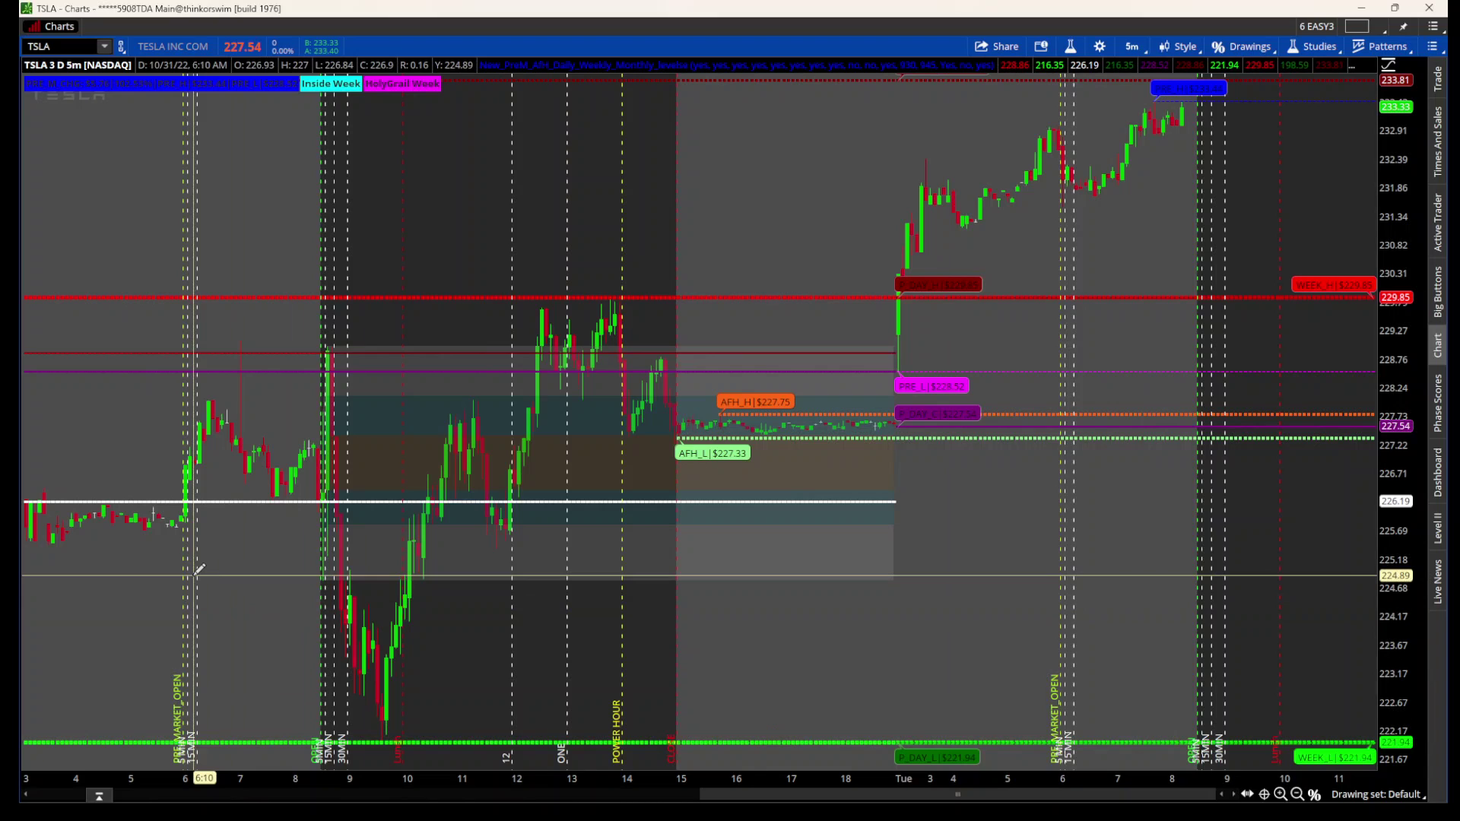
Draw a Fibonacci retracement over the 10/31 opening range, from 228.99 down to 224.82
{"action": "left_click_drag", "start_coordinate": [189, 560], "coordinate": [741, 616]}
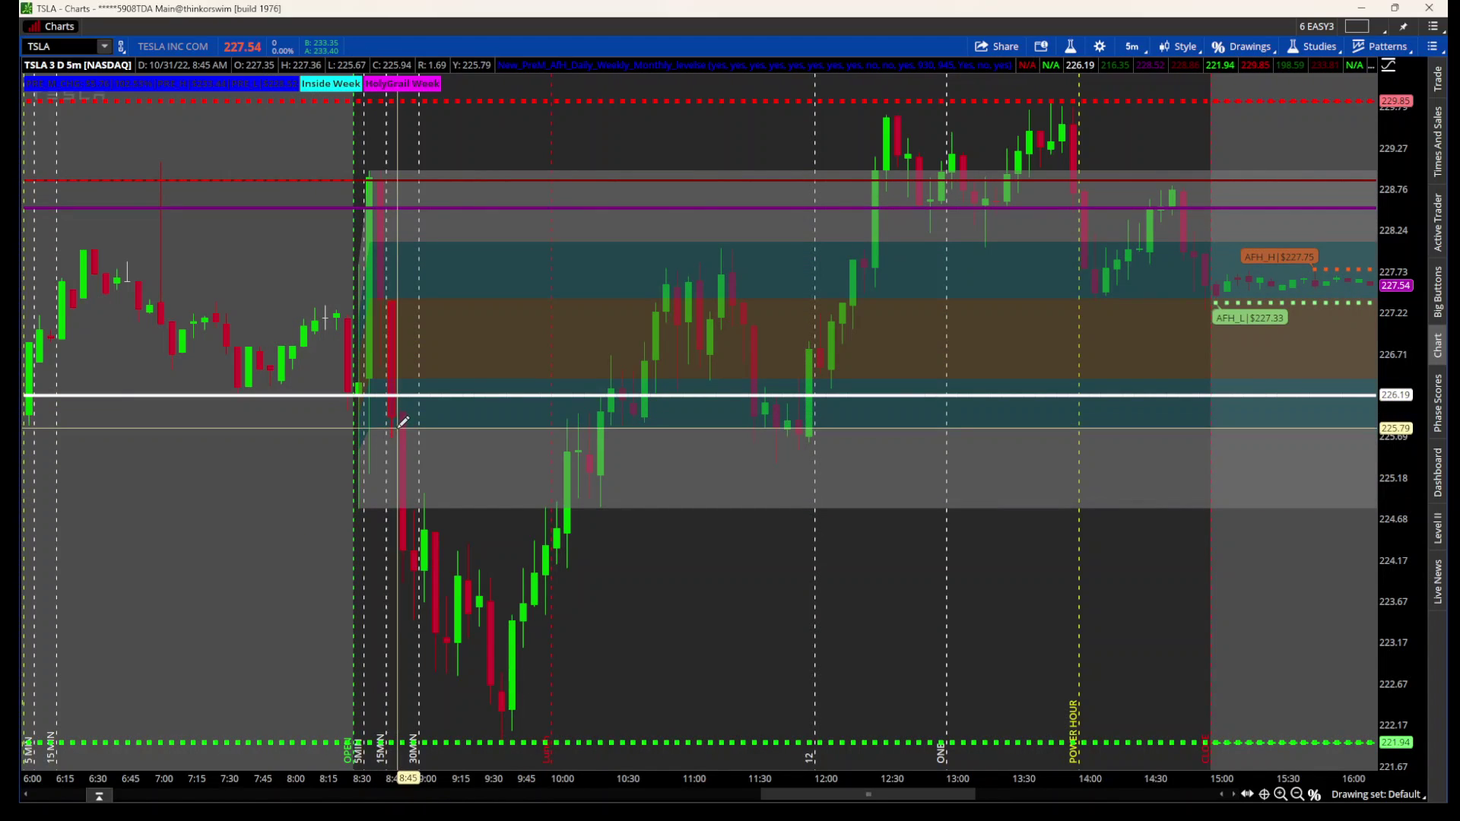
{"action": "middle_click", "coordinate": [279, 392]}
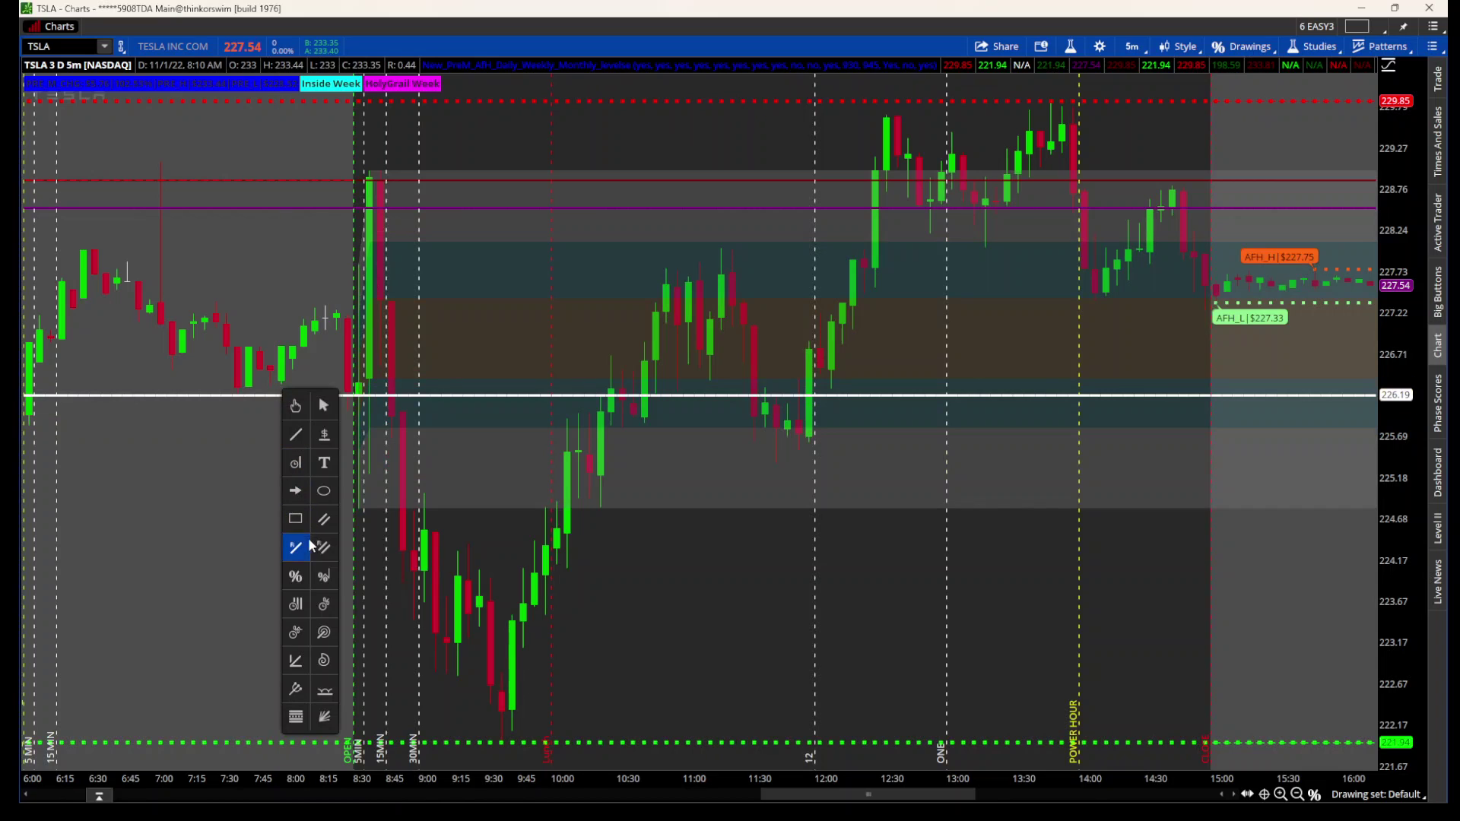
{"action": "left_click", "coordinate": [297, 582]}
{"action": "left_click", "coordinate": [248, 304]}
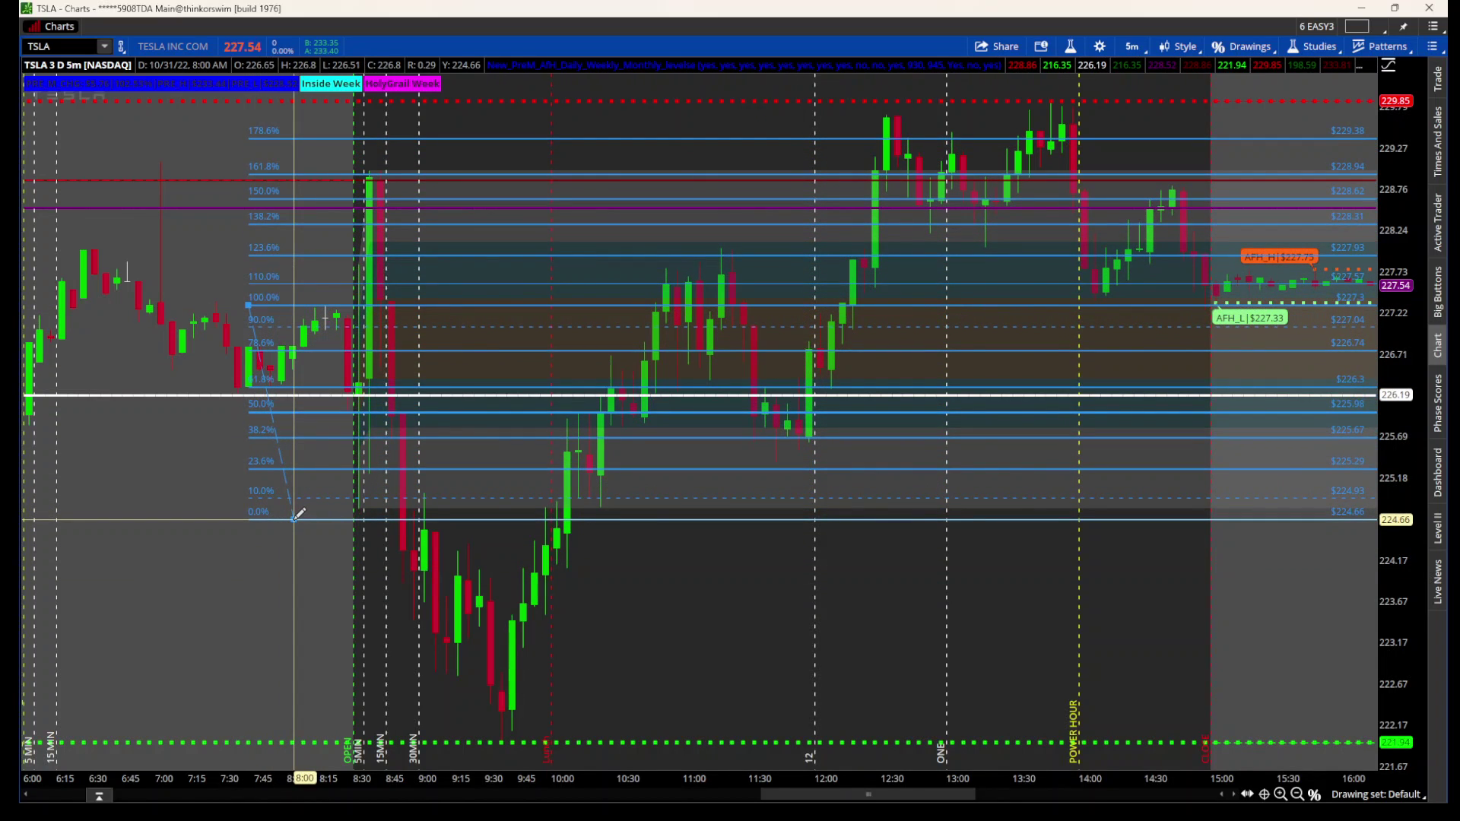
{"action": "middle_click", "coordinate": [290, 516]}
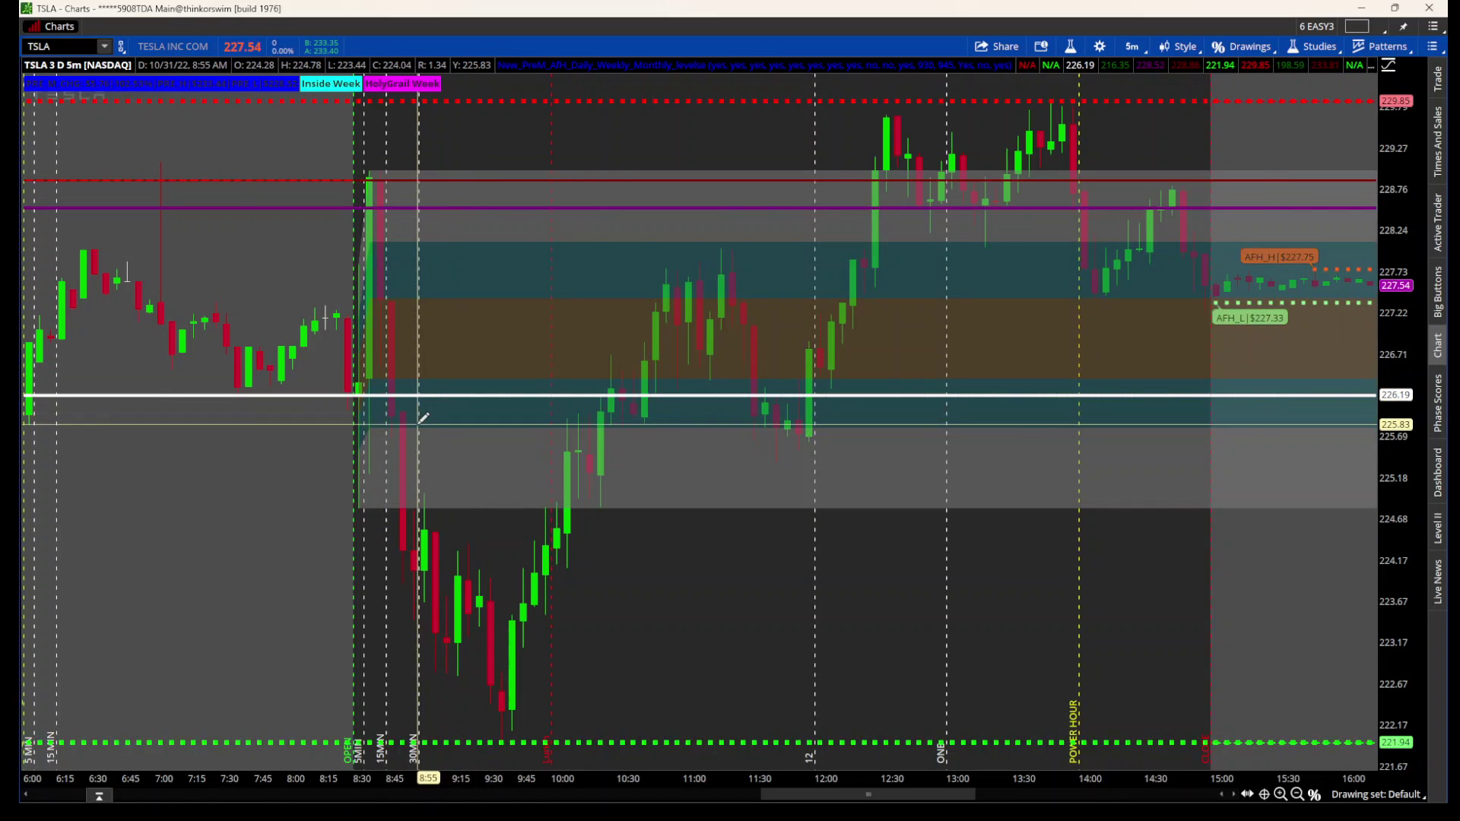
{"action": "left_click", "coordinate": [363, 169]}
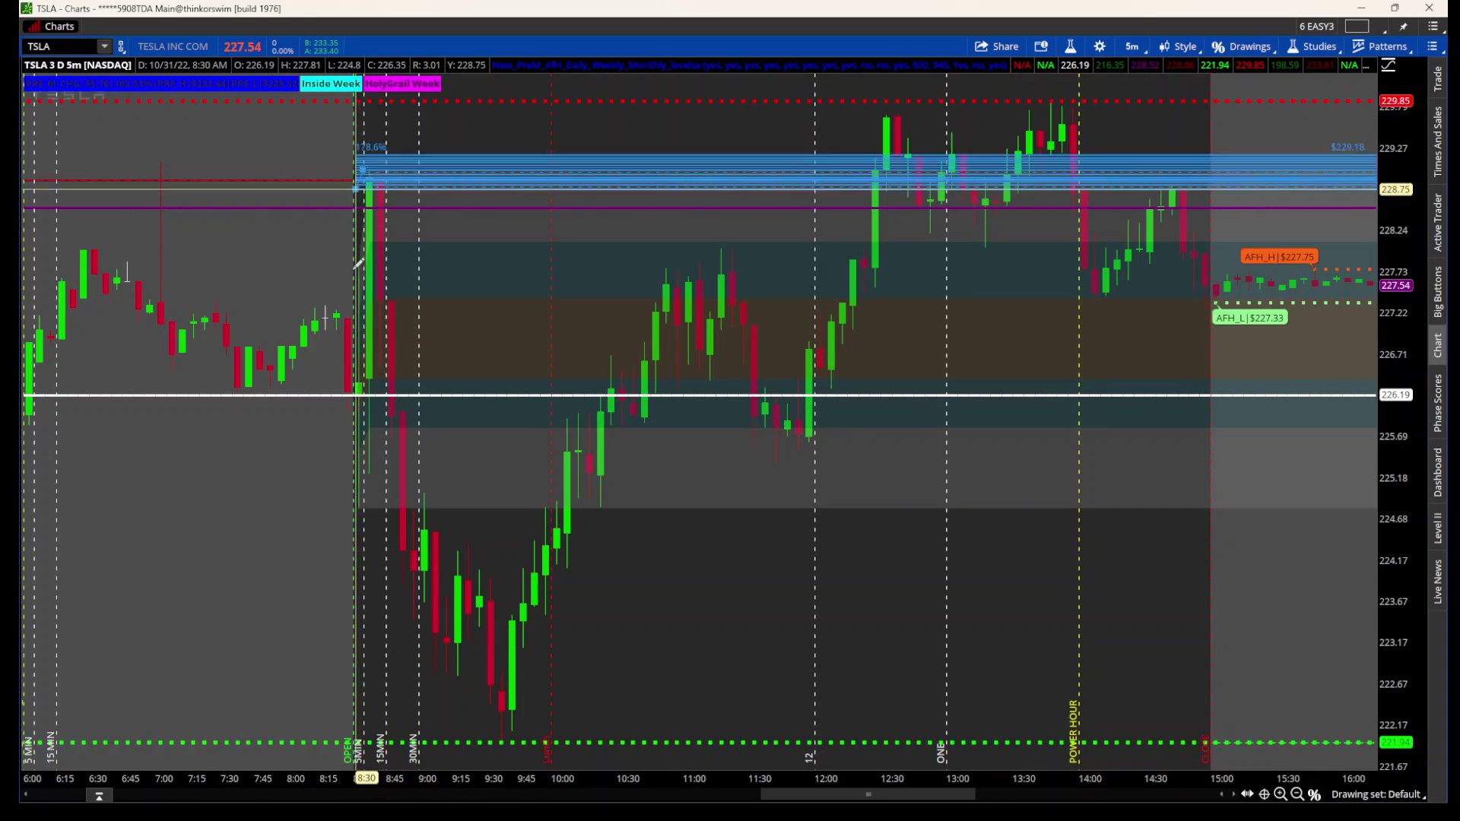
{"action": "left_click", "coordinate": [338, 505]}
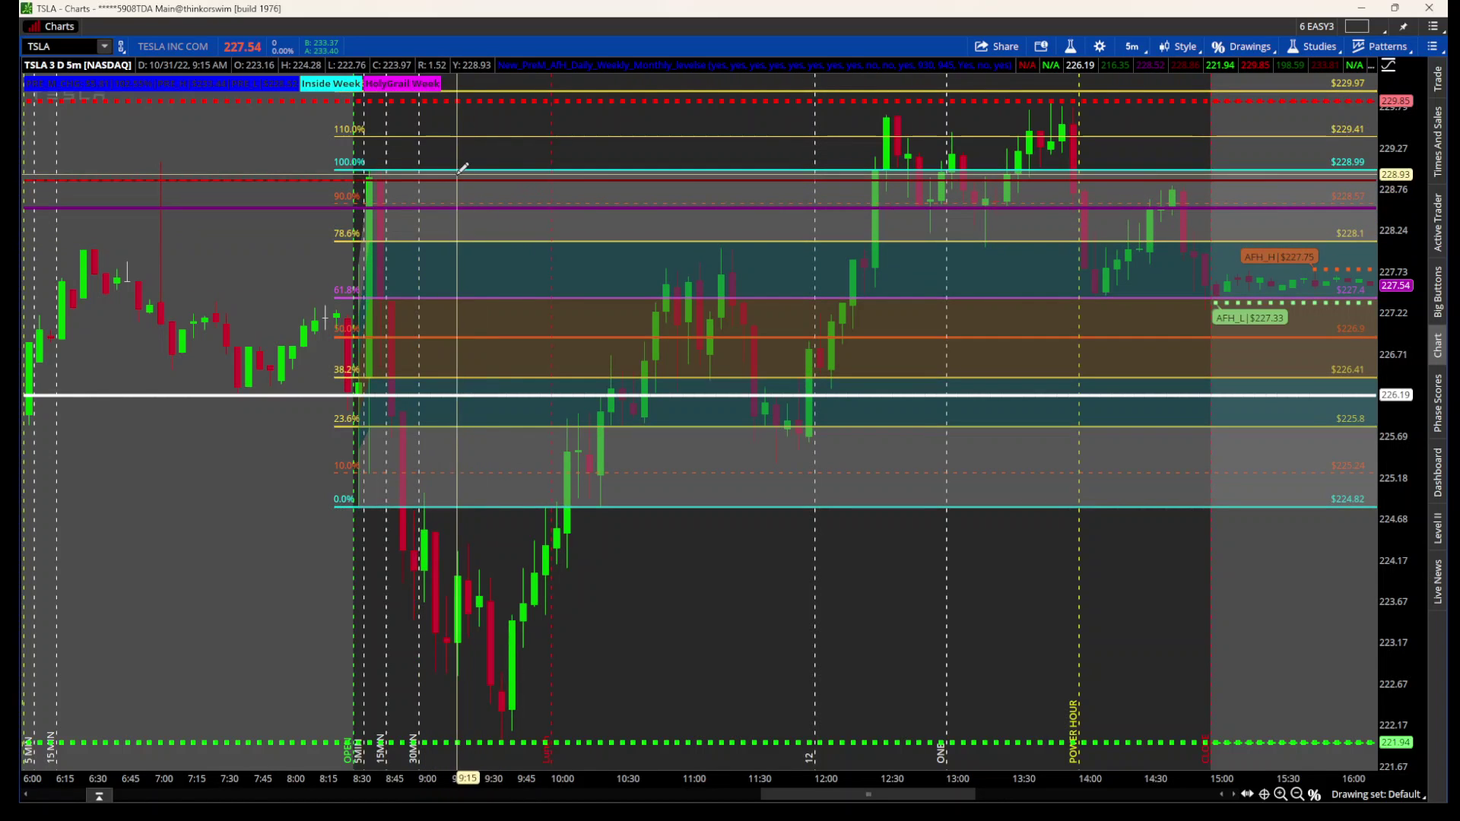
Remove the Fibonacci retracement from the opening range
{"action": "right_click", "coordinate": [392, 133]}
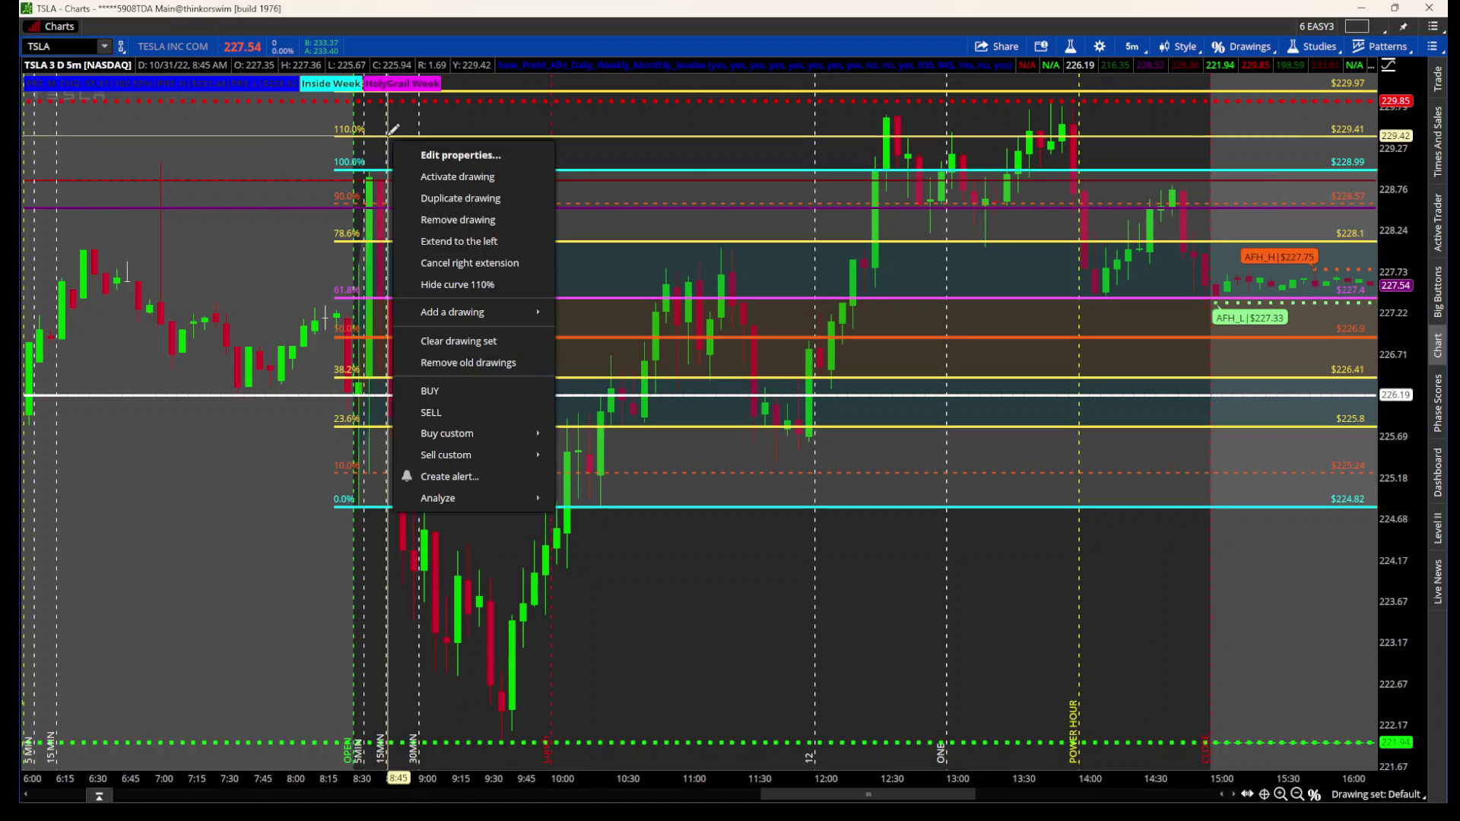
{"action": "left_click", "coordinate": [443, 221]}
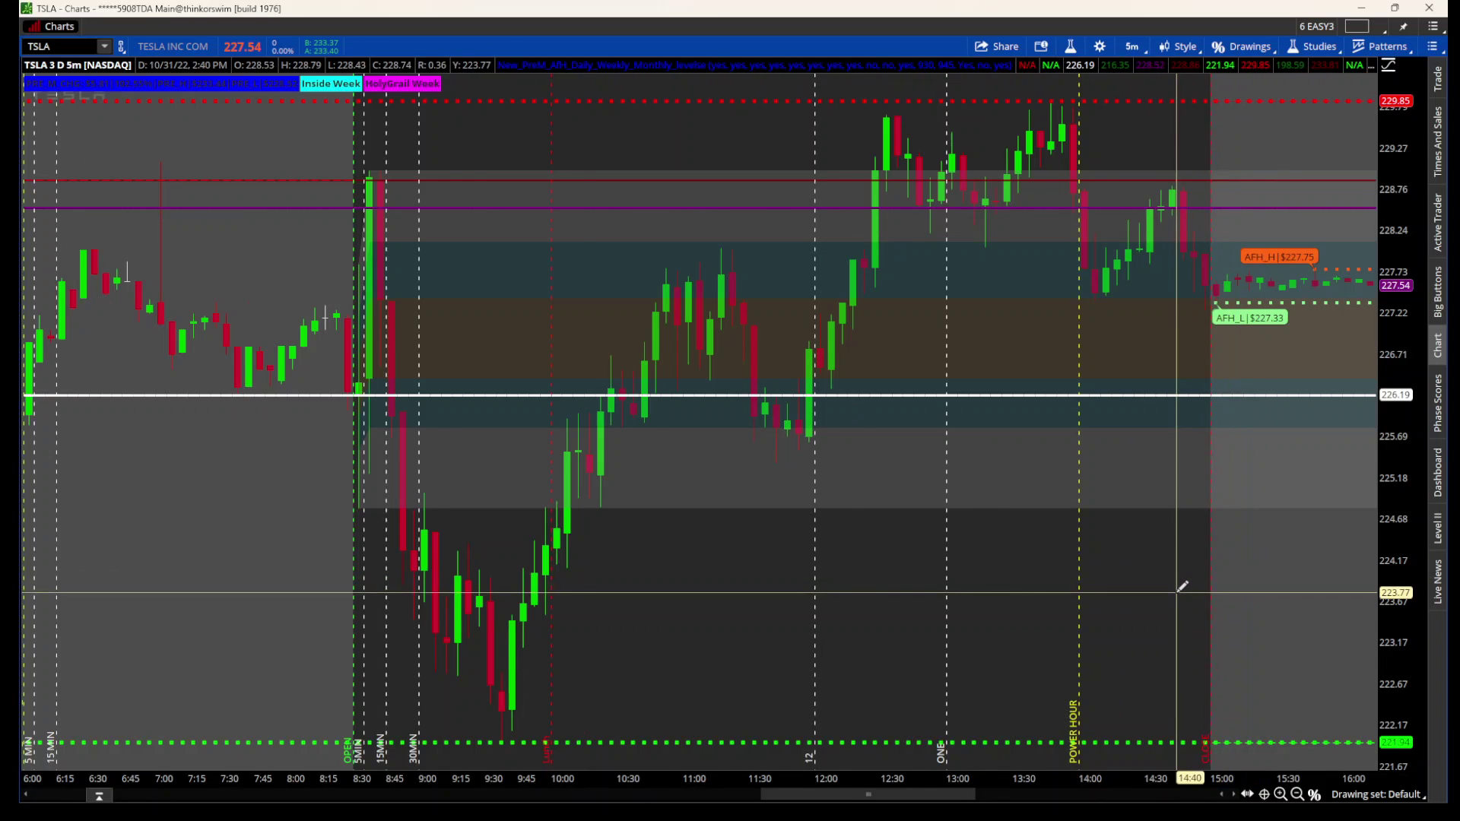
Customize the New_PreM_AfH_Daily_Weekly_Monthly_levelse study to show both inside-bar and outside-bar bubbles, and apply it to the chart
{"action": "scroll", "coordinate": [1181, 587], "scroll_direction": "up", "scroll_amount": 1}
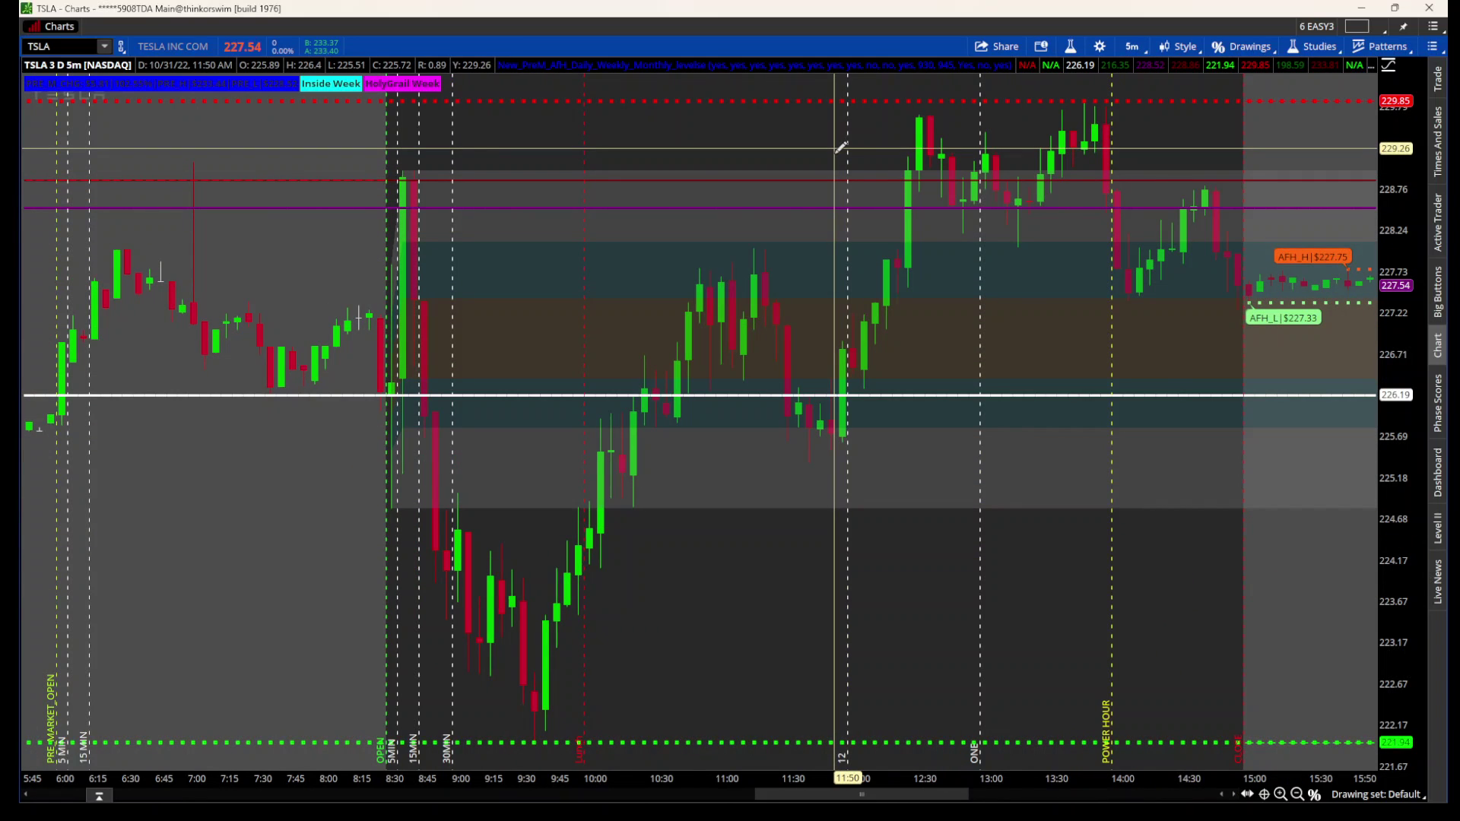
{"action": "right_click", "coordinate": [835, 148]}
{"action": "left_click", "coordinate": [883, 525]}
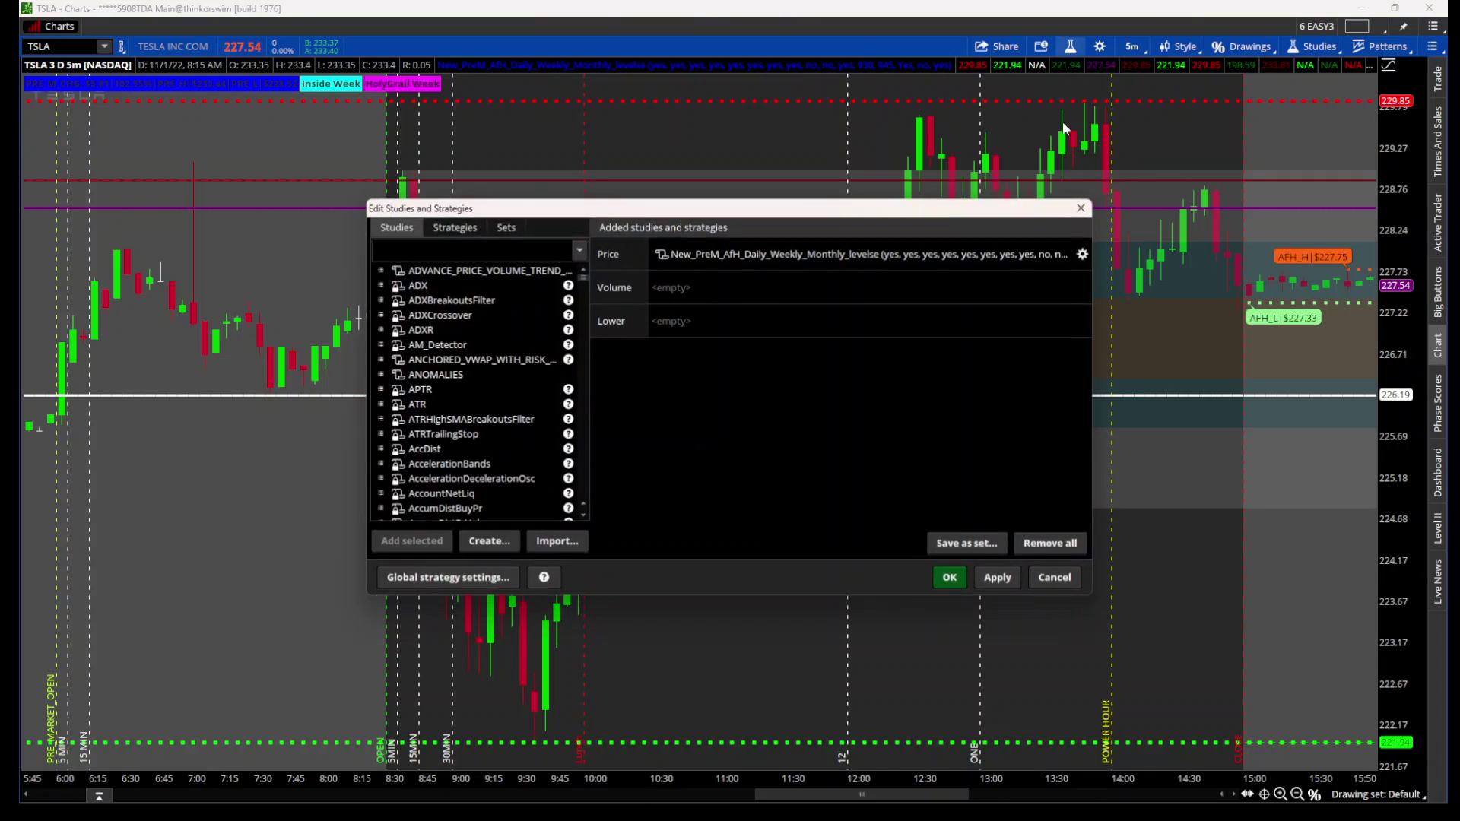
{"action": "left_click", "coordinate": [1083, 253]}
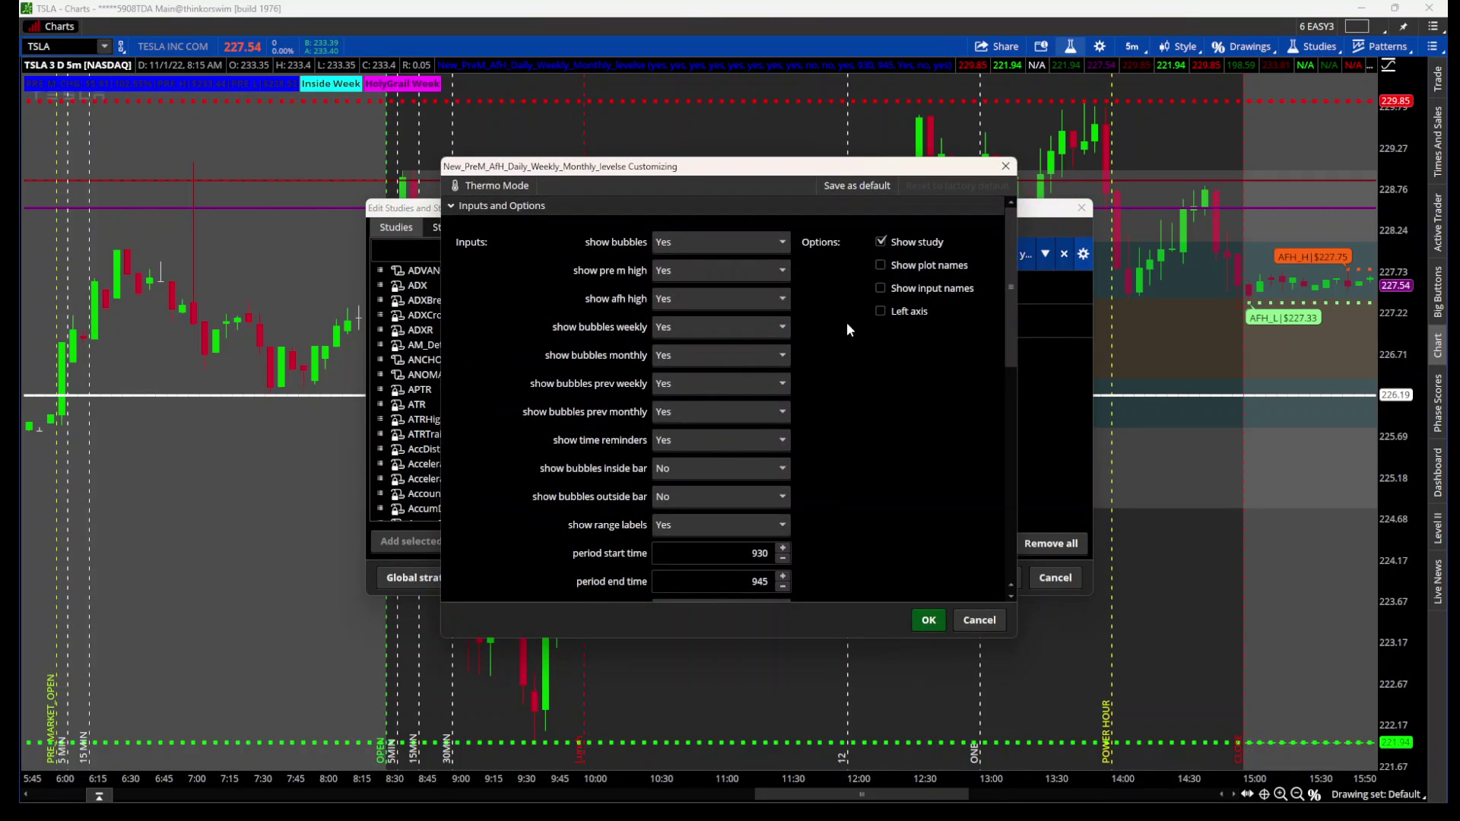
{"action": "left_click", "coordinate": [727, 503]}
{"action": "left_click", "coordinate": [724, 525]}
{"action": "left_click", "coordinate": [716, 472]}
{"action": "left_click", "coordinate": [715, 490]}
{"action": "left_click", "coordinate": [926, 619]}
{"action": "left_click", "coordinate": [998, 578]}
{"action": "left_click", "coordinate": [956, 579]}
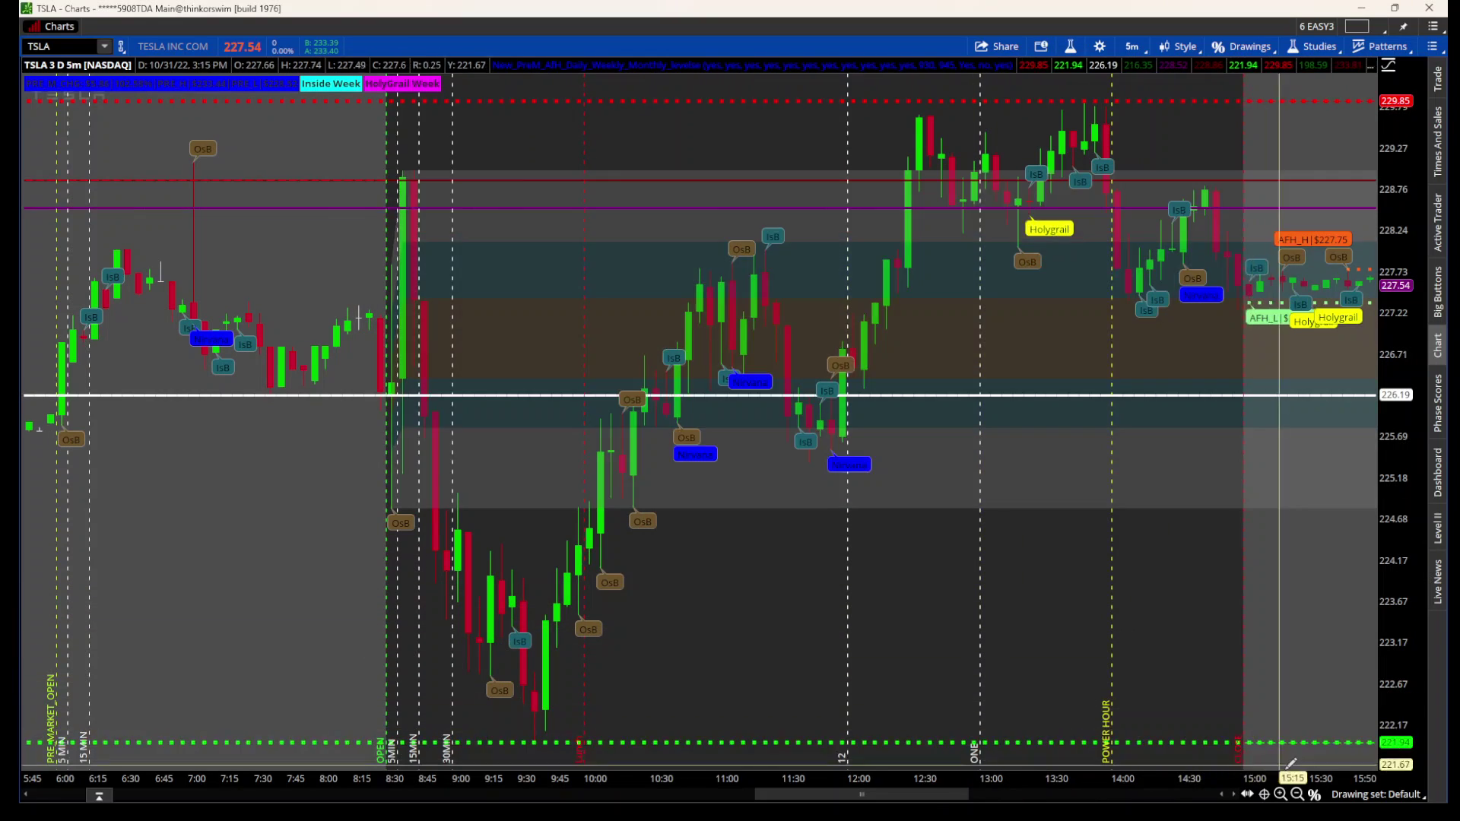
Examine the inside-bar, outside-bar and Holygrail bubbles on the 5-minute TSLA chart, focusing on the 10/28 session
{"action": "left_click", "coordinate": [1297, 794]}
{"action": "left_click", "coordinate": [1298, 794]}
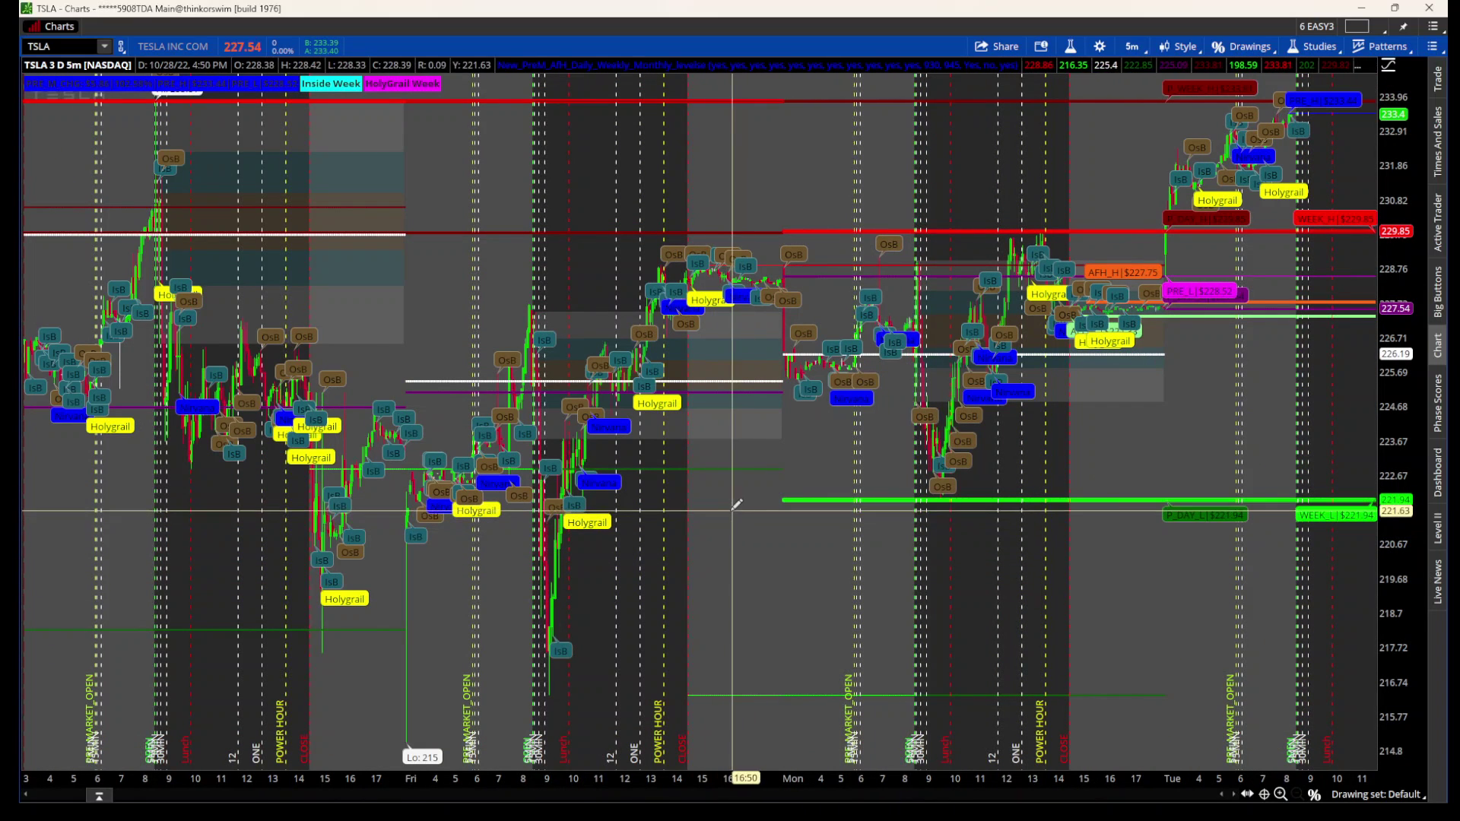
{"action": "left_click_drag", "start_coordinate": [741, 505], "coordinate": [453, 504]}
{"action": "left_click_drag", "start_coordinate": [287, 502], "coordinate": [1206, 553]}
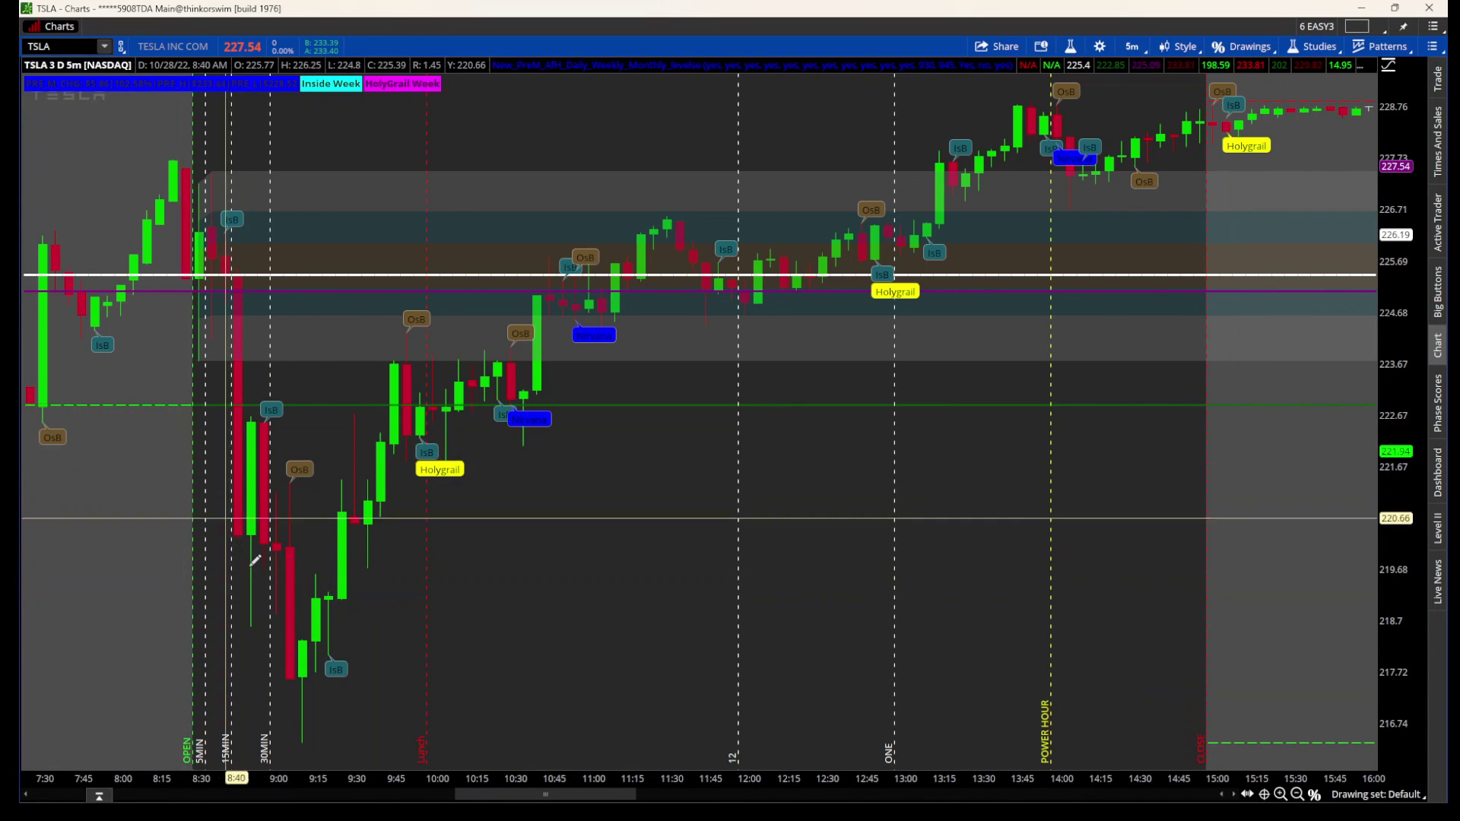
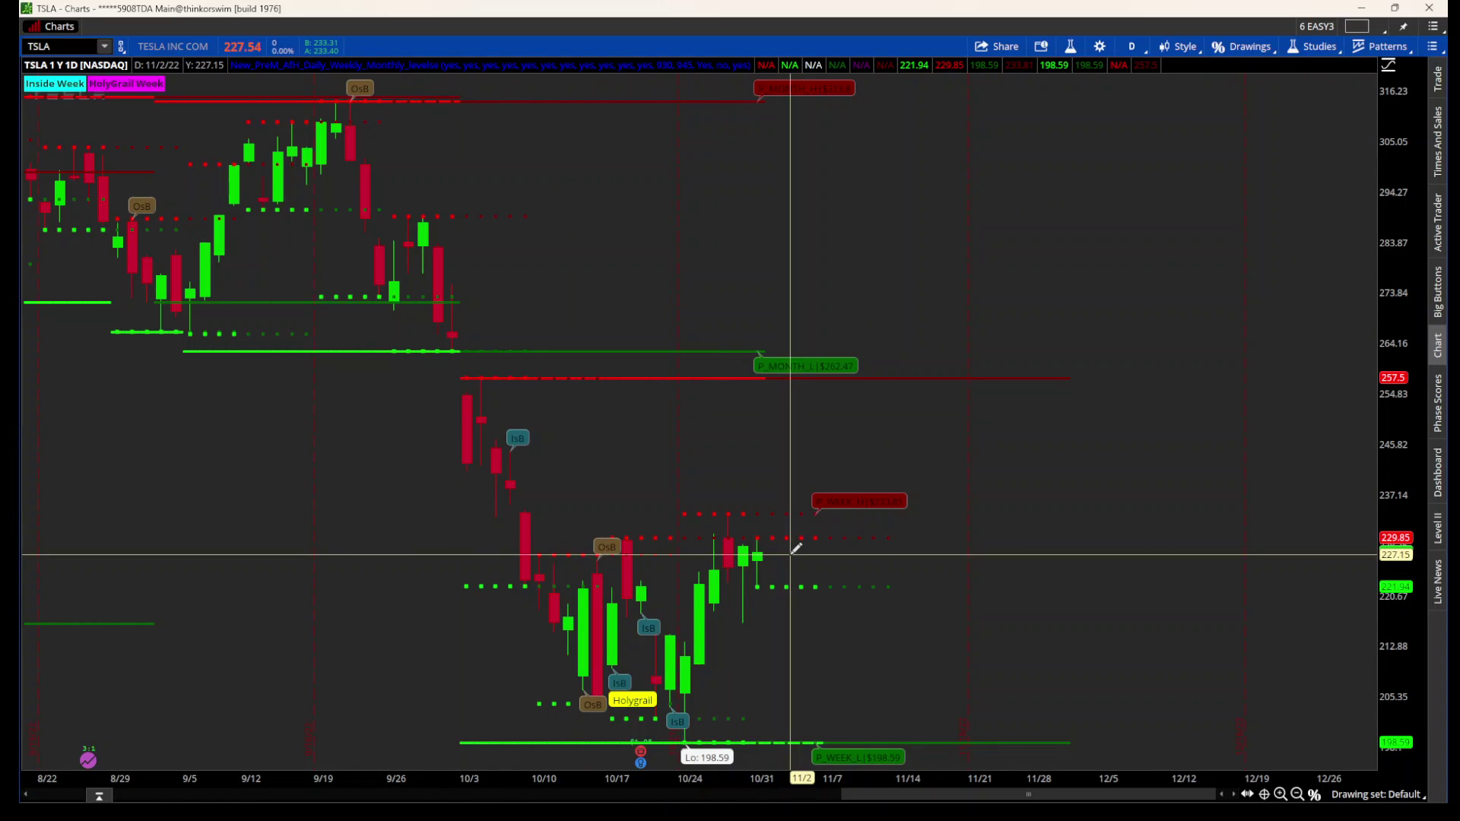
Examine the bar-pattern bubbles and the previous week and month levels around the latest candles on the daily TSLA chart
{"action": "left_click_drag", "start_coordinate": [445, 475], "coordinate": [1271, 505]}
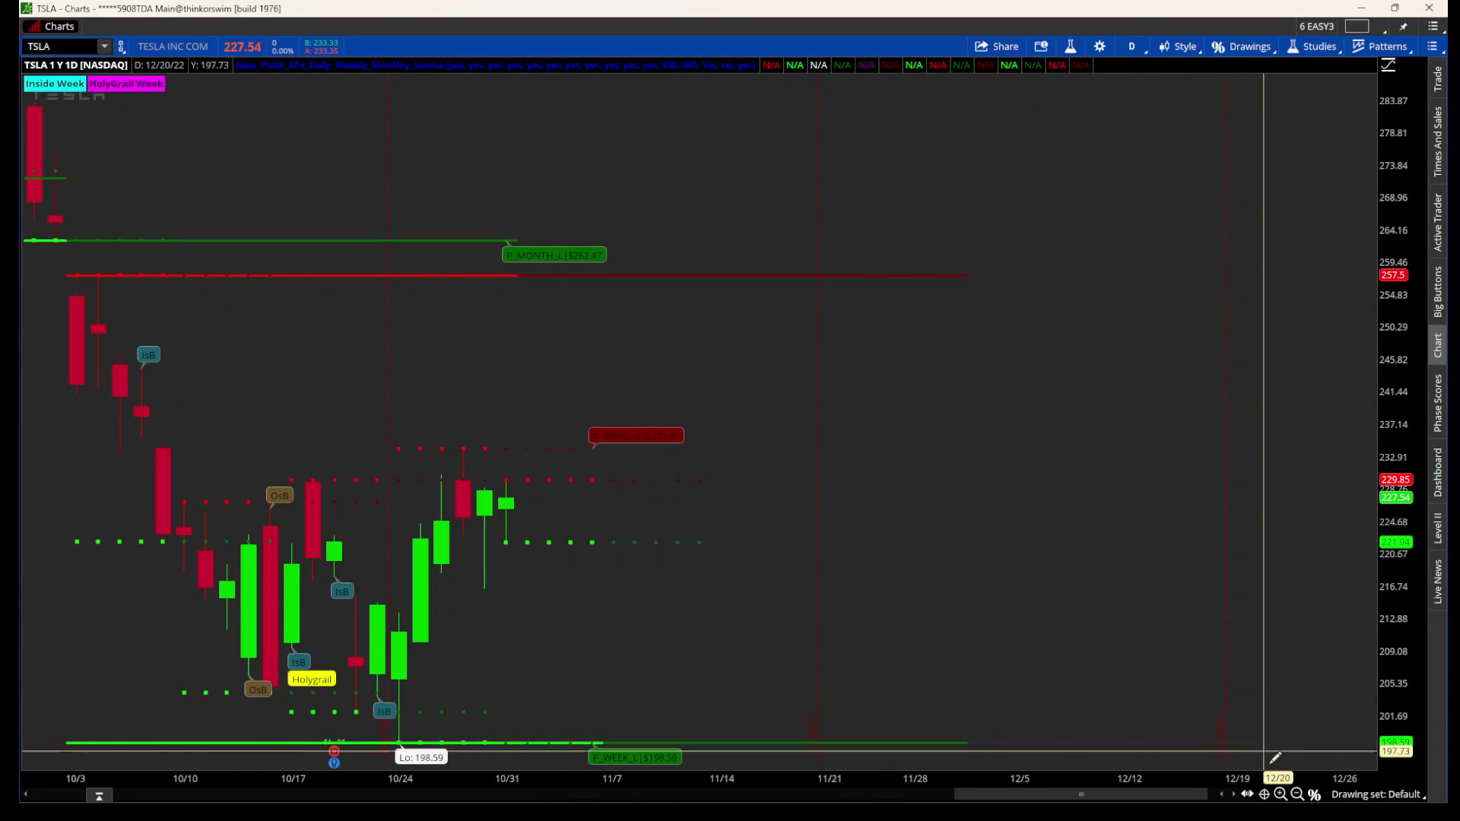
{"action": "left_click", "coordinate": [1297, 795]}
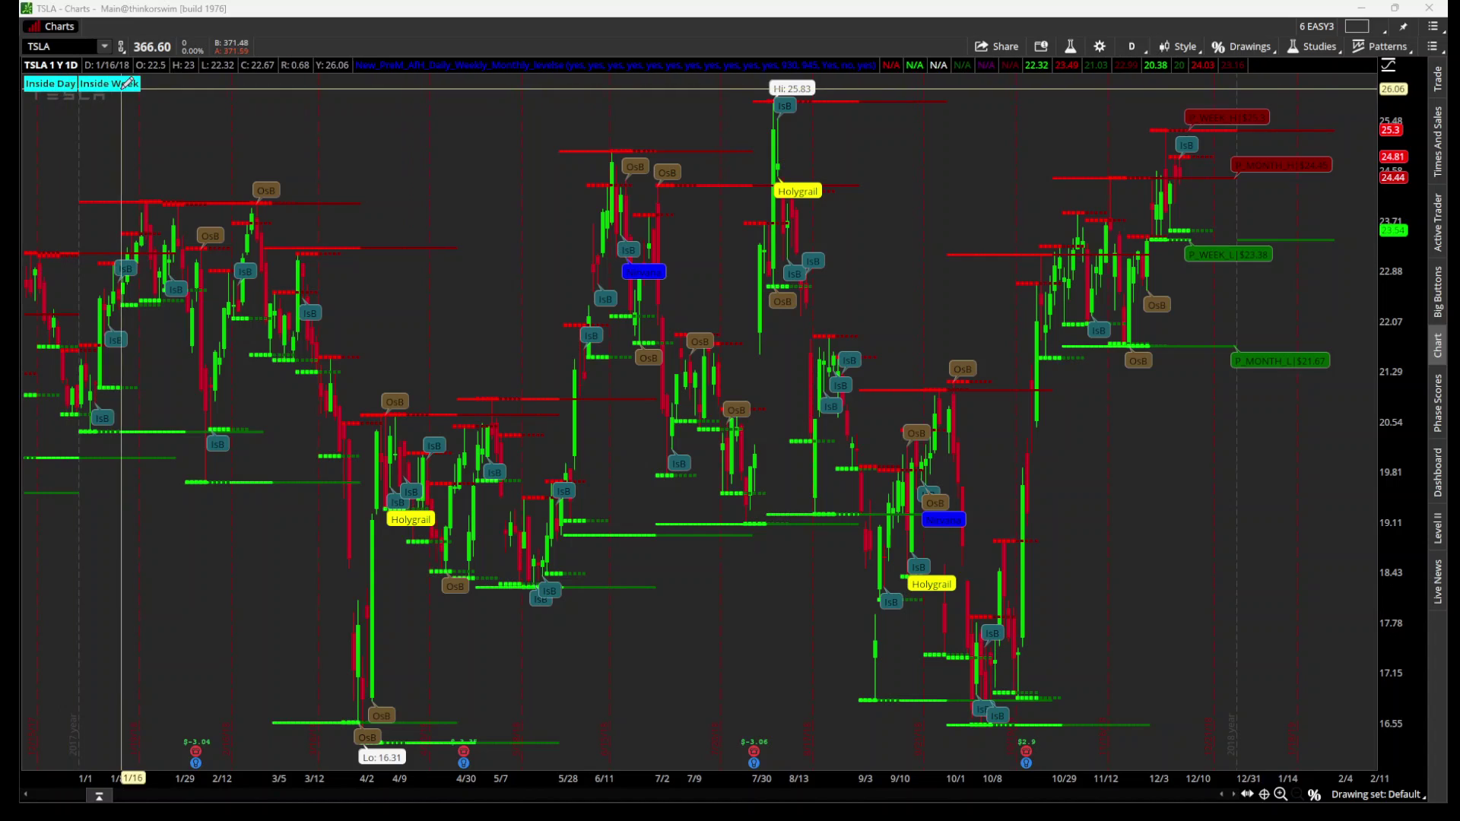
{"action": "left_click_drag", "start_coordinate": [986, 190], "coordinate": [1446, 255]}
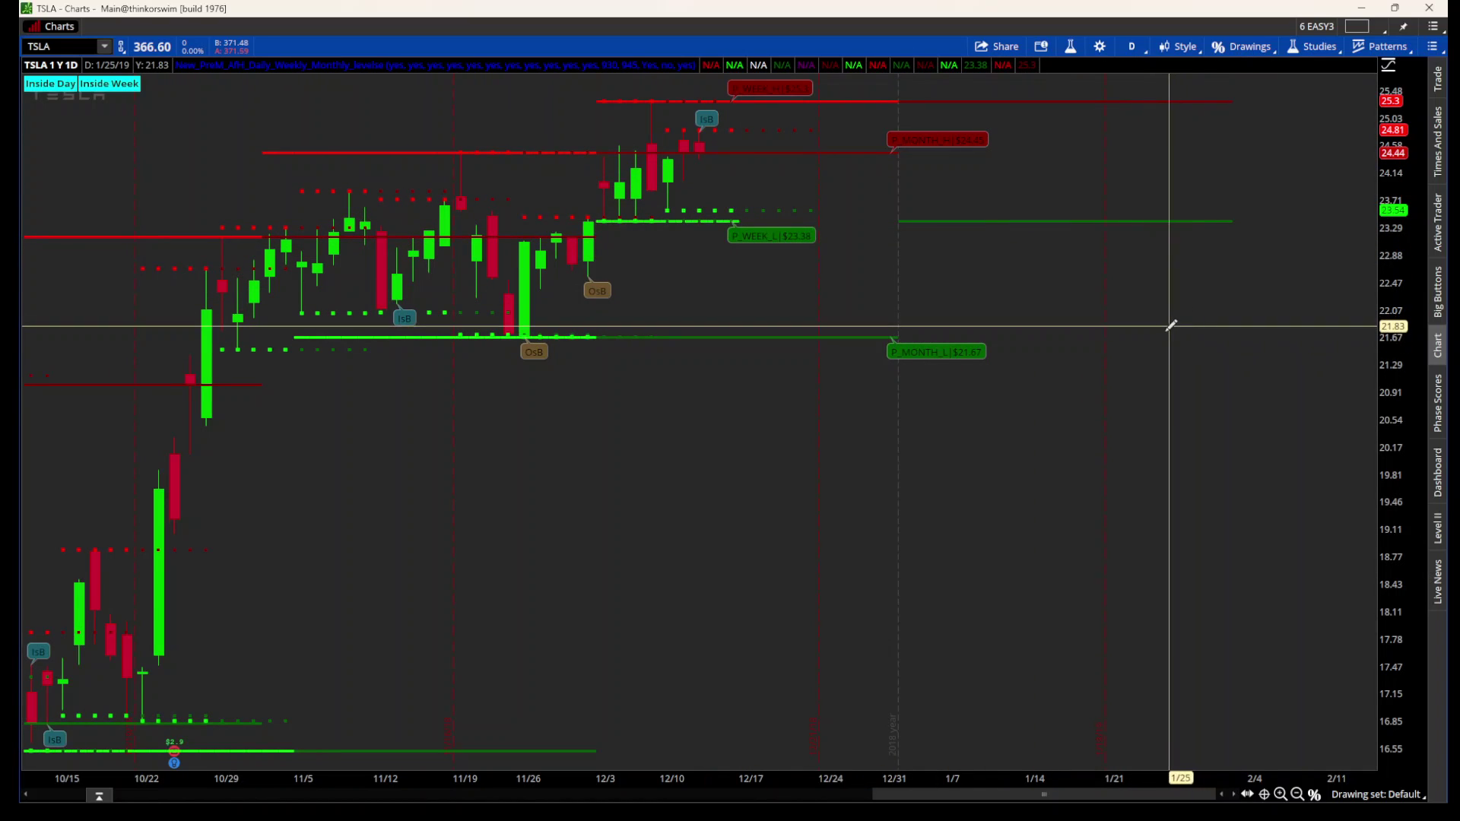
Set the TSLA chart's time frame to 10 D : 5m and autozoom the chart
{"action": "left_click", "coordinate": [1131, 47]}
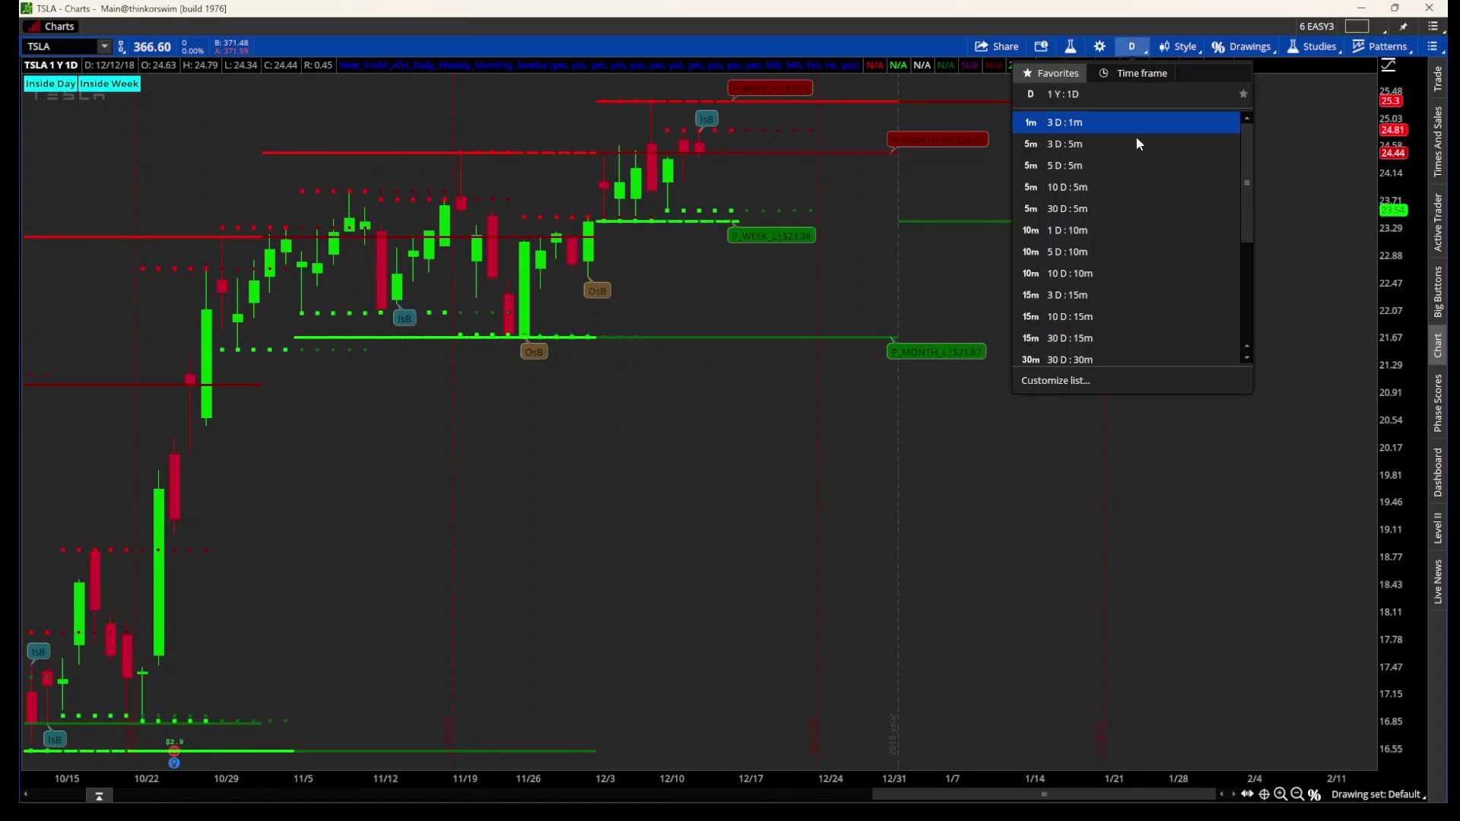
{"action": "left_click", "coordinate": [1185, 188]}
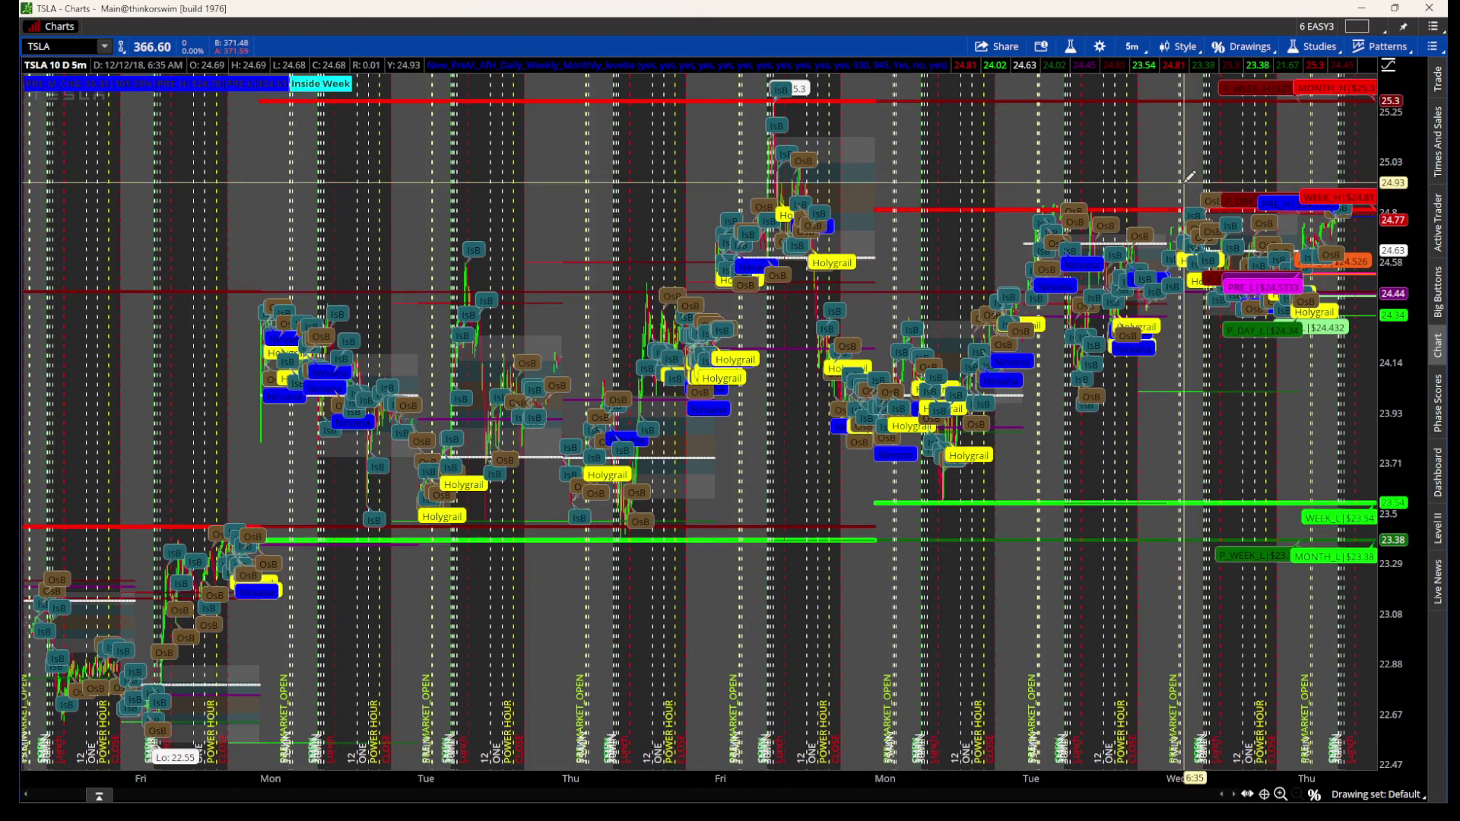
{"action": "scroll", "coordinate": [1118, 181], "scroll_direction": "up", "scroll_amount": 5}
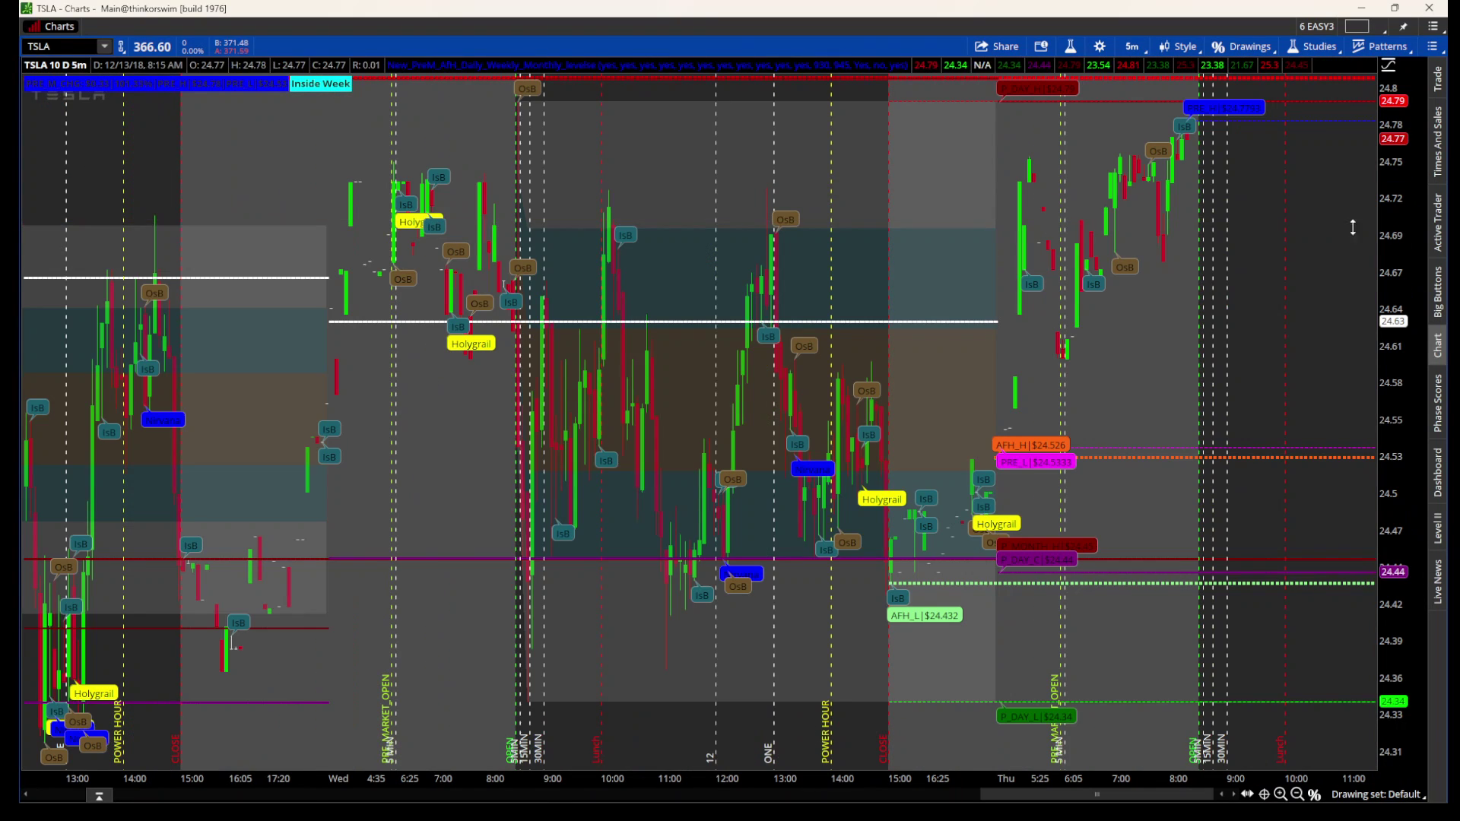
{"action": "right_click", "coordinate": [1023, 221]}
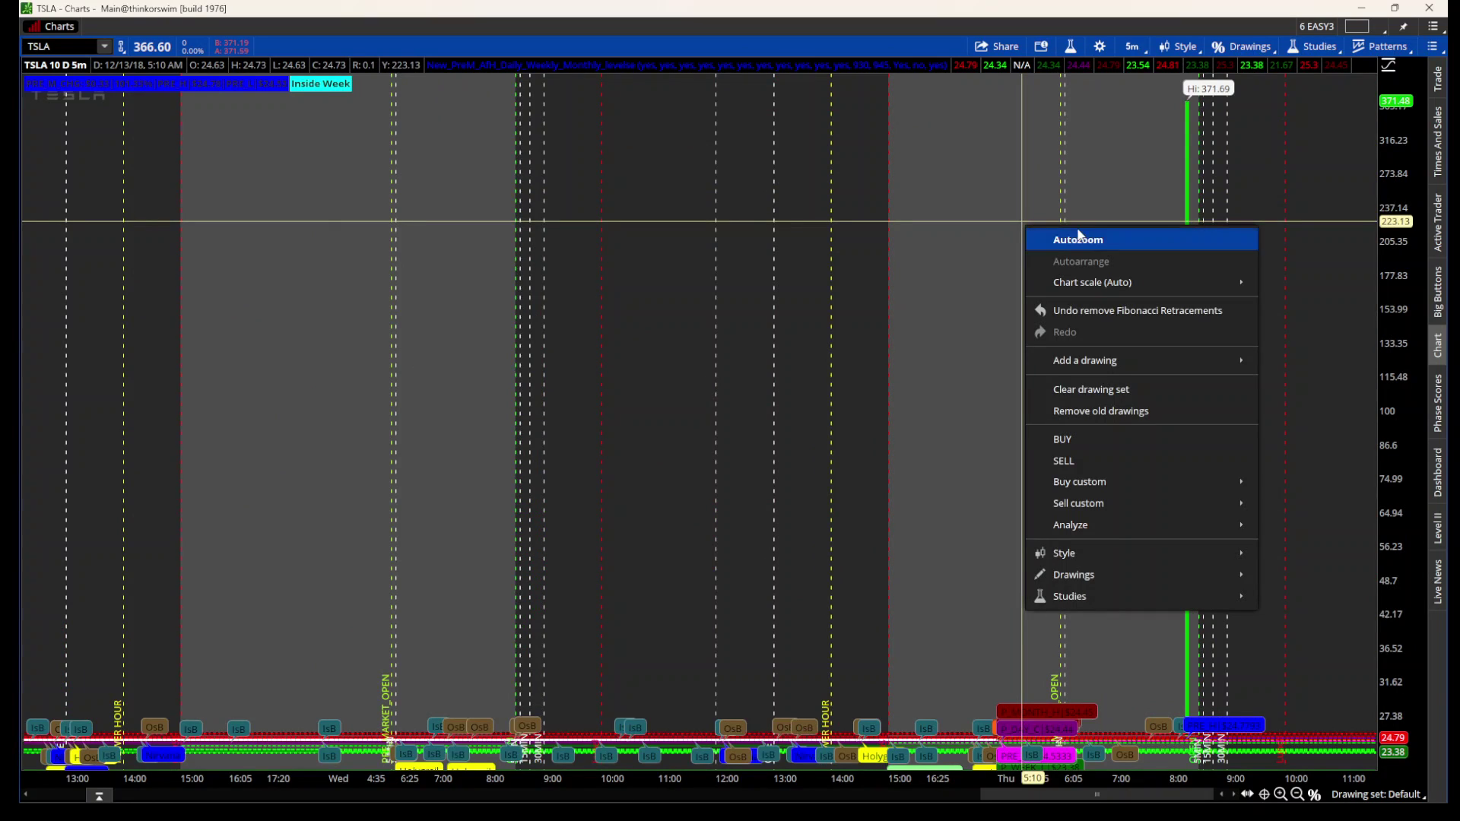
{"action": "left_click", "coordinate": [1093, 238]}
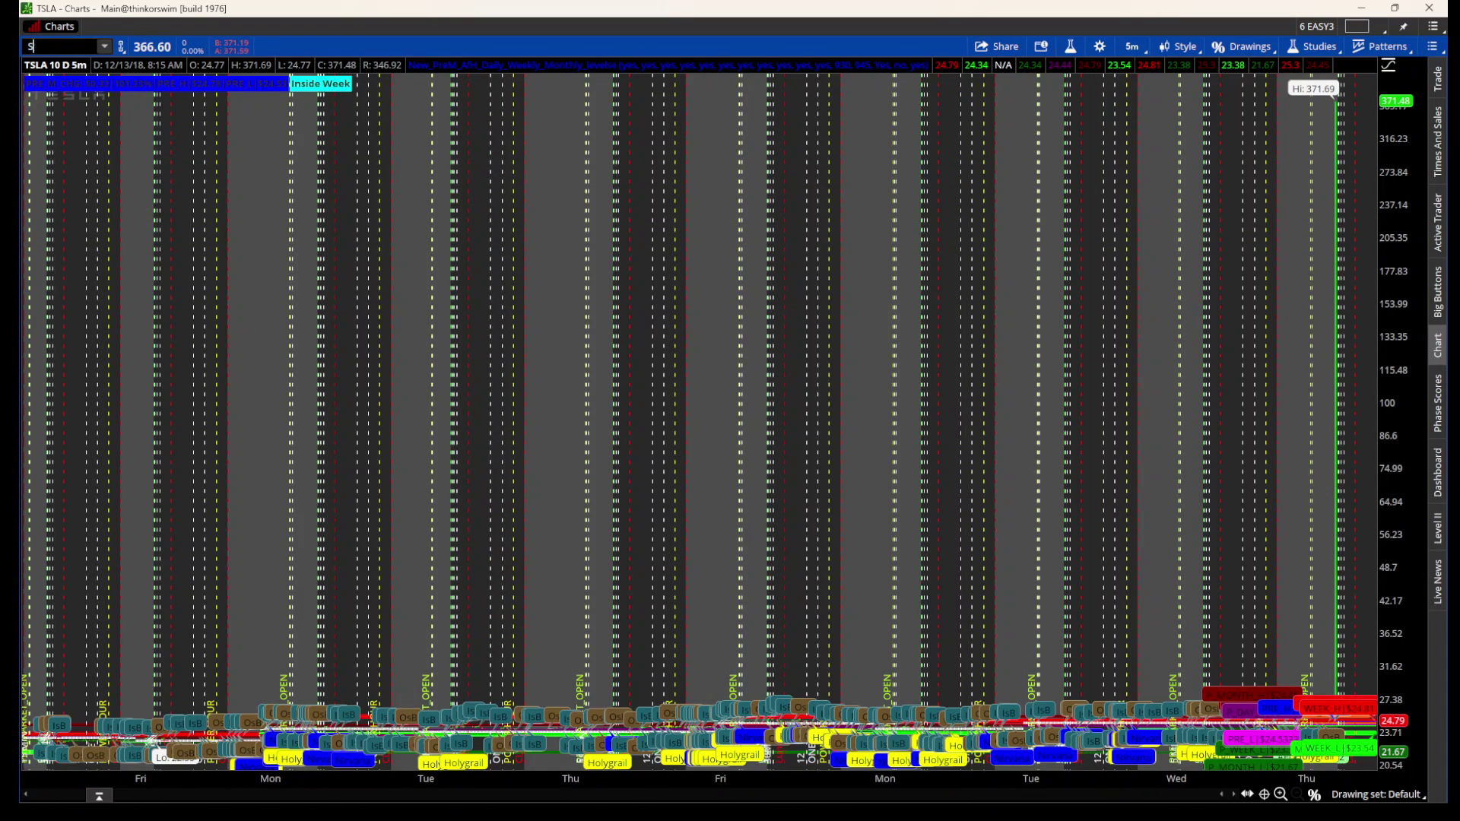
Switch the chart symbol to SPY and examine the price action around the 12/13/18 market open
{"action": "type", "text": "SPY"}
{"action": "key", "text": "Return"}
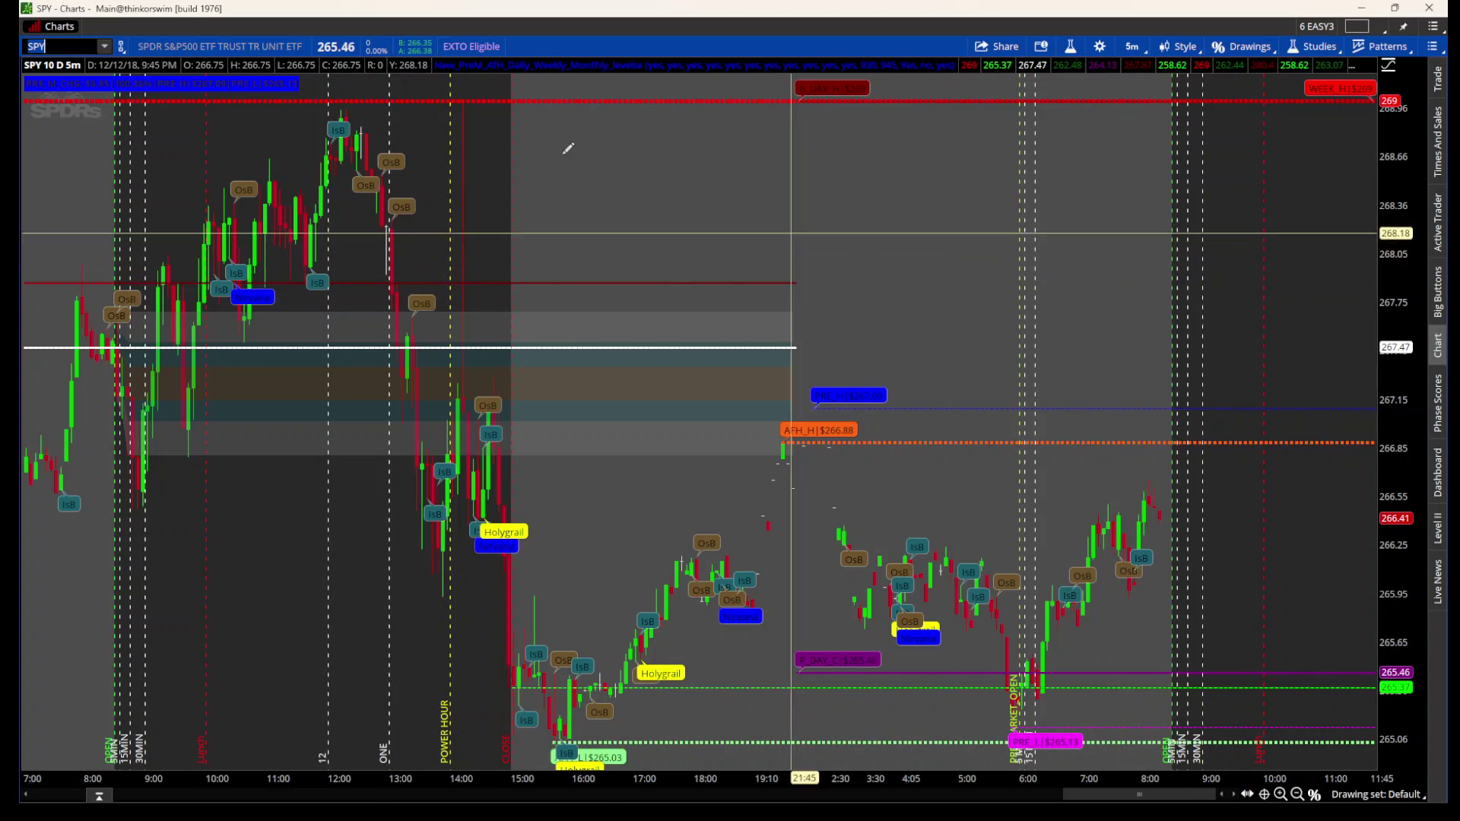
{"action": "left_click_drag", "start_coordinate": [1124, 229], "coordinate": [847, 226]}
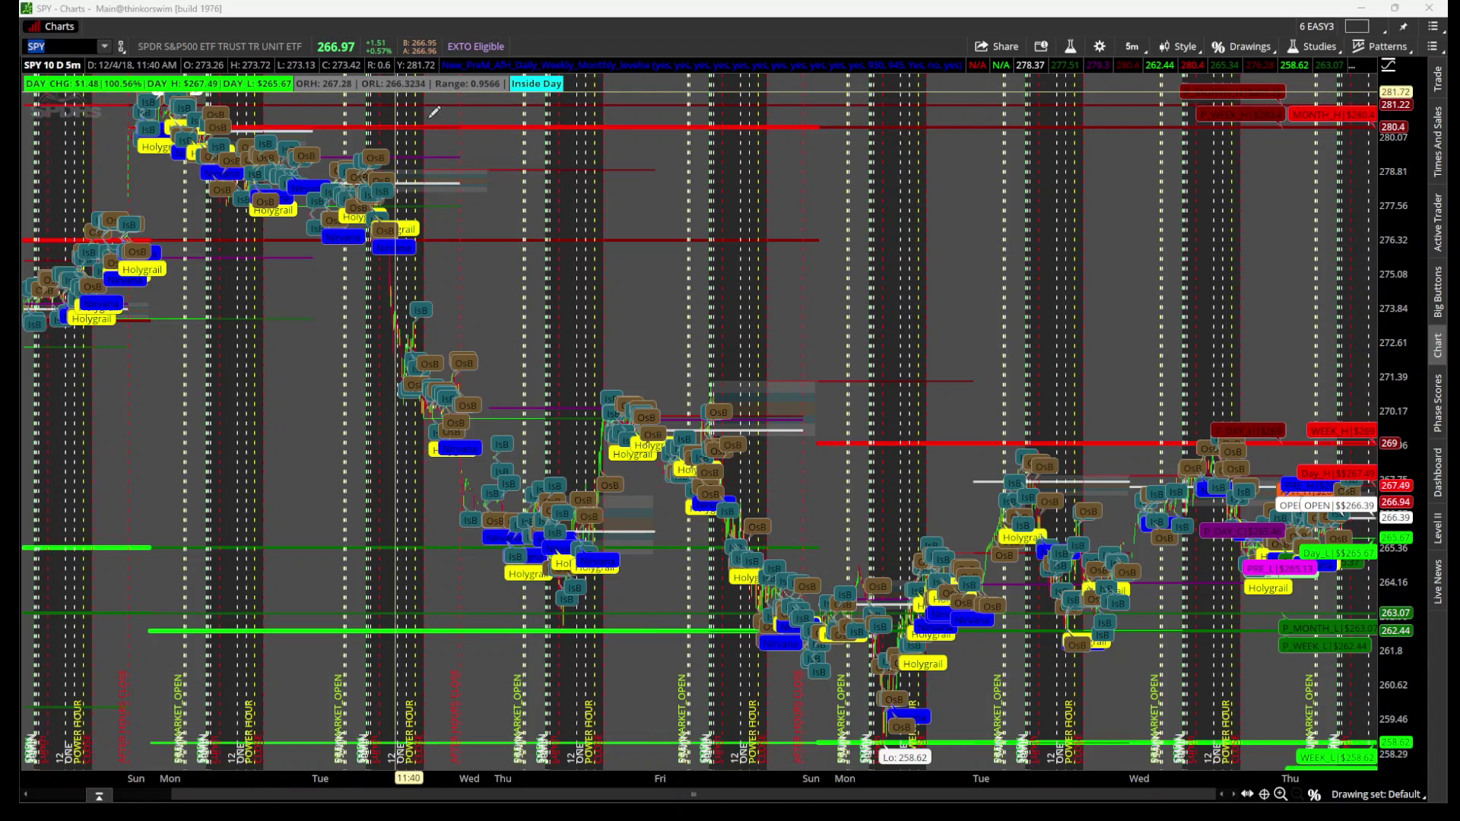
{"action": "left_click_drag", "start_coordinate": [1200, 323], "coordinate": [1430, 331]}
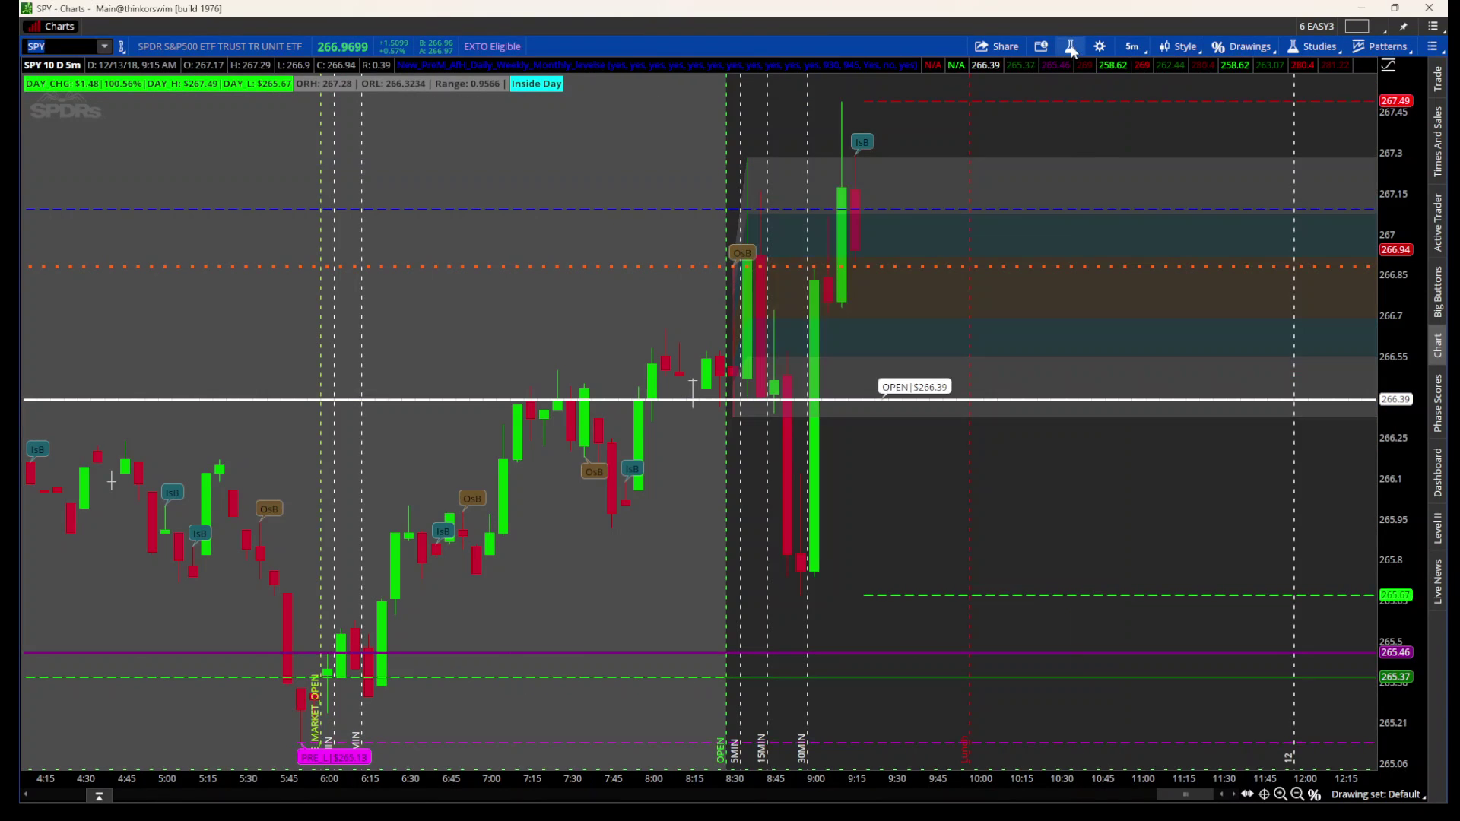
Examine the input options of the New_PreM_AfH_Daily_Weekly_Monthly_levelse study and close its settings without changes
{"action": "left_click", "coordinate": [1070, 47]}
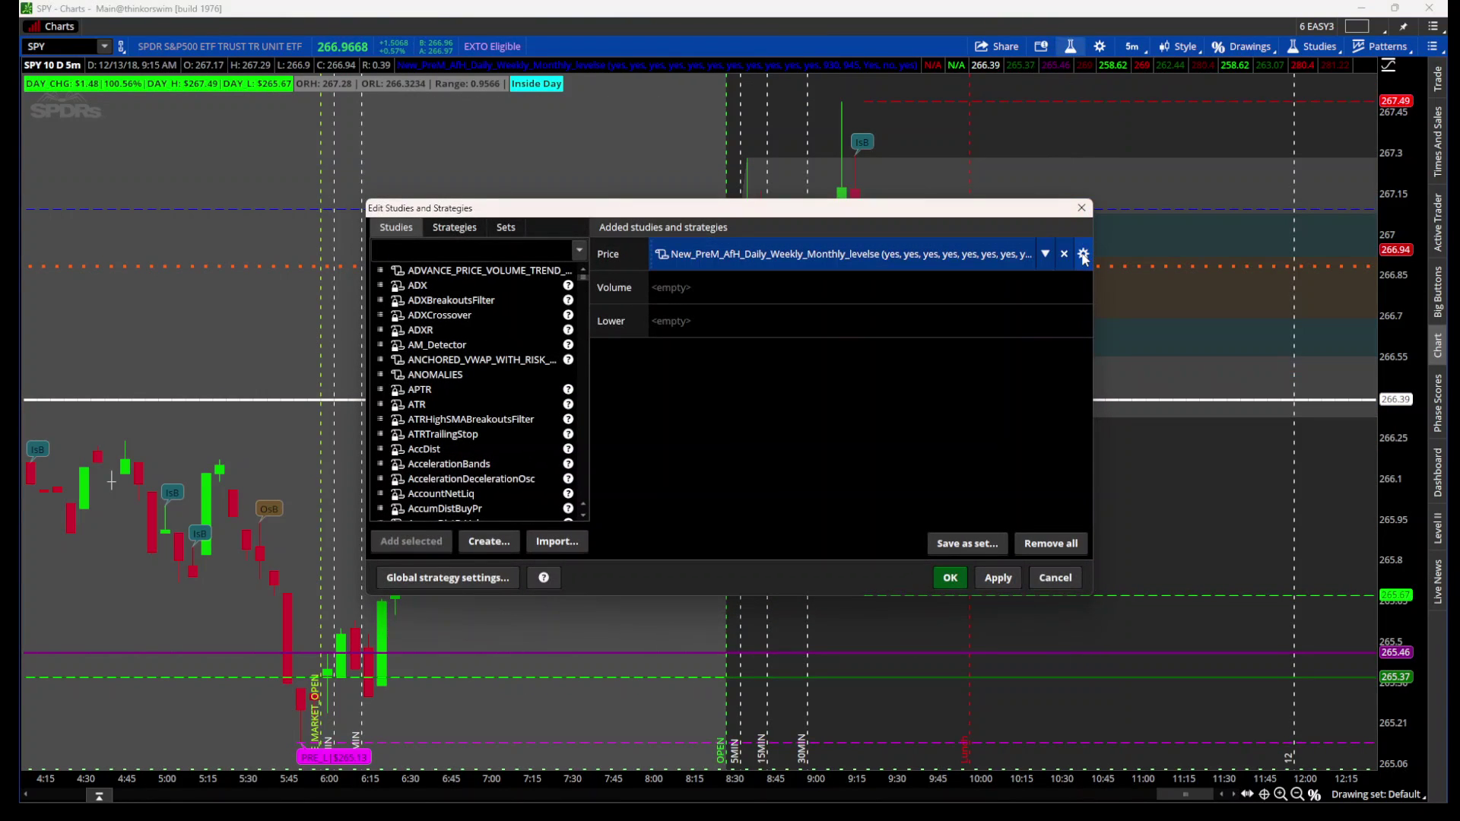
{"action": "left_click", "coordinate": [1084, 255]}
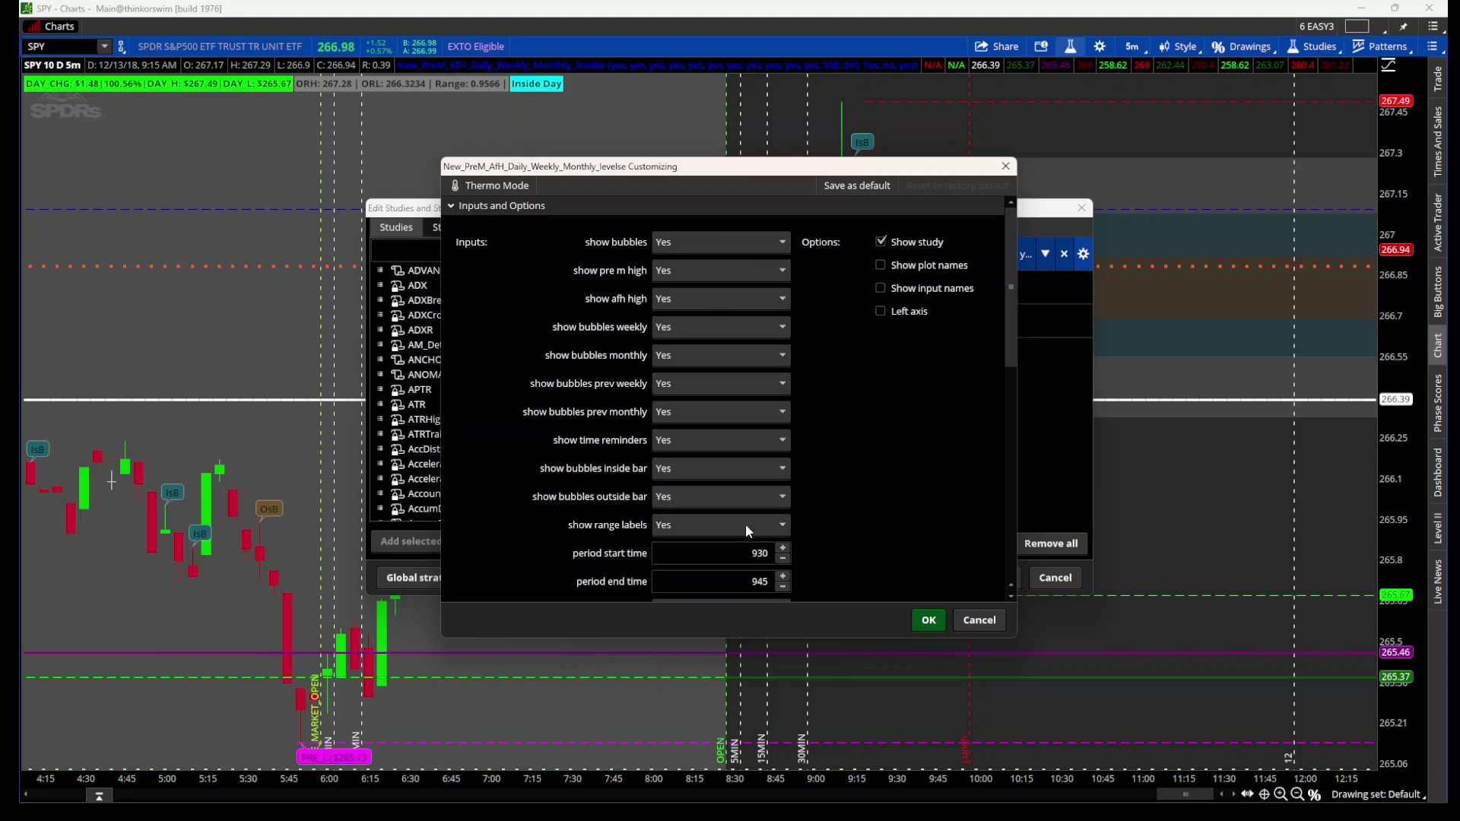
{"action": "scroll", "coordinate": [882, 488], "scroll_direction": "down", "scroll_amount": 5}
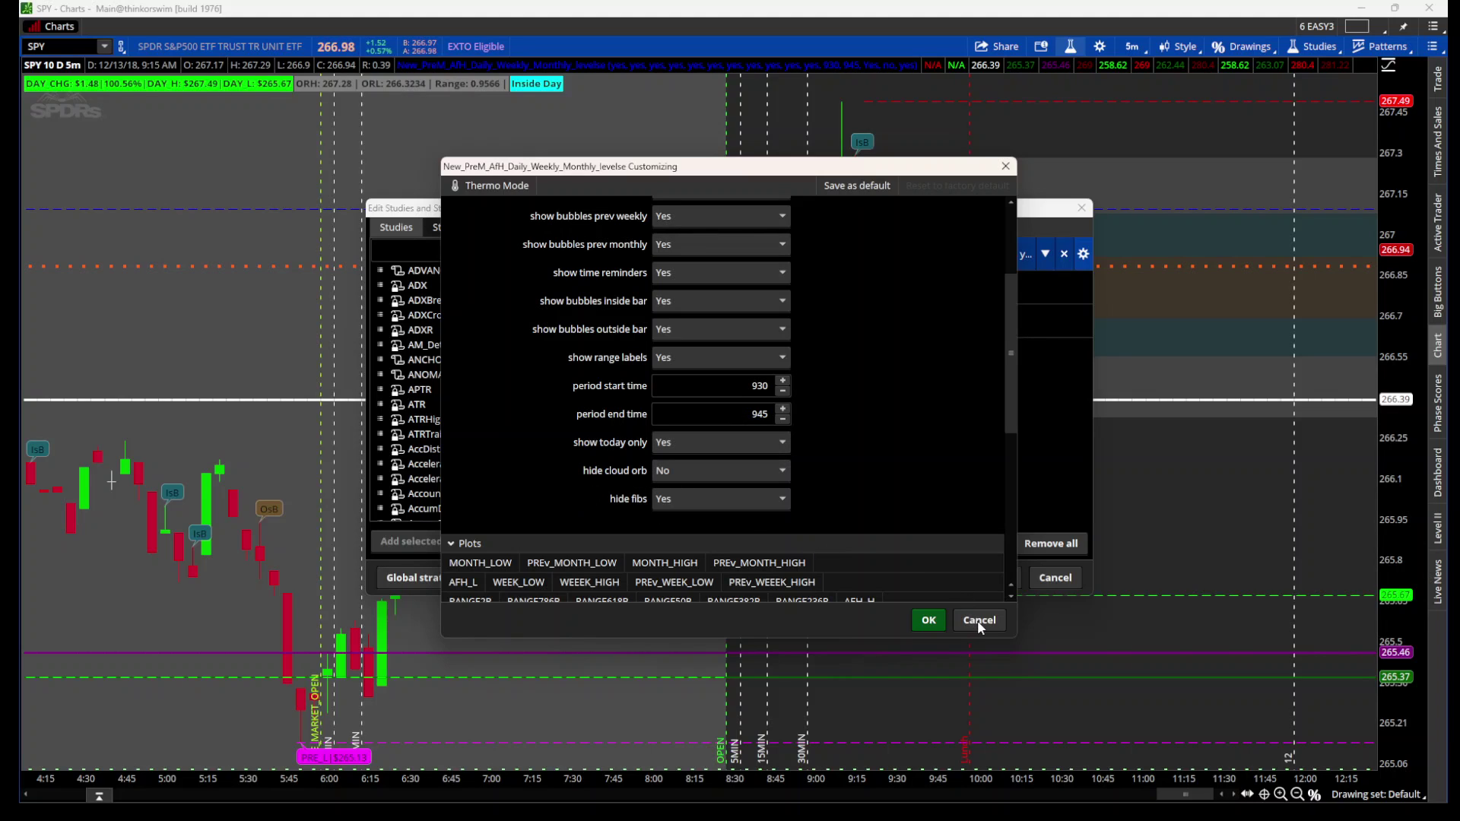
{"action": "key", "text": "Return"}
{"action": "key", "text": "Return"}
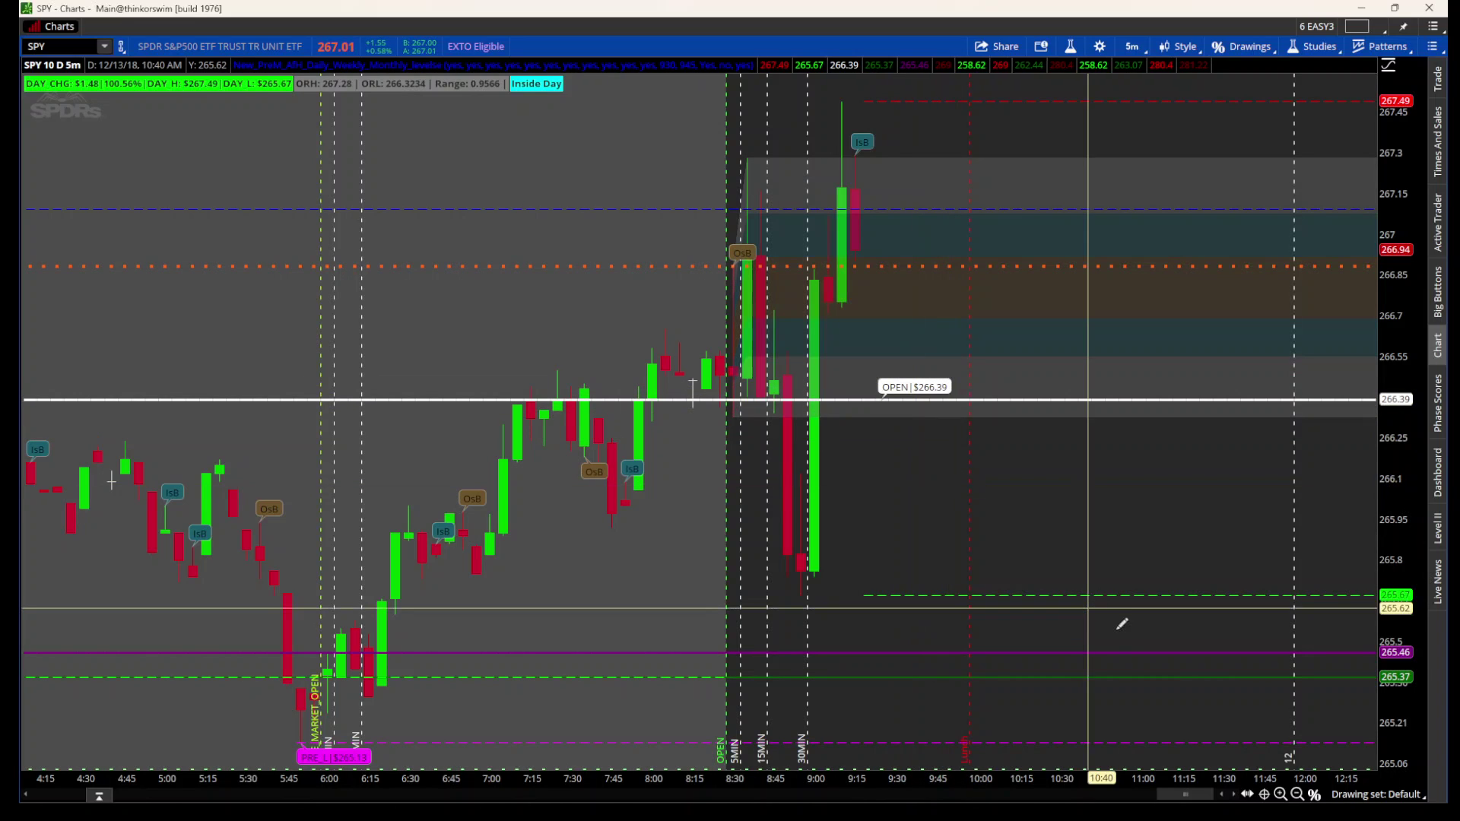
Show the whole 10-day, 5-minute chart and load the symbol SPY again
{"action": "left_click", "coordinate": [1298, 794]}
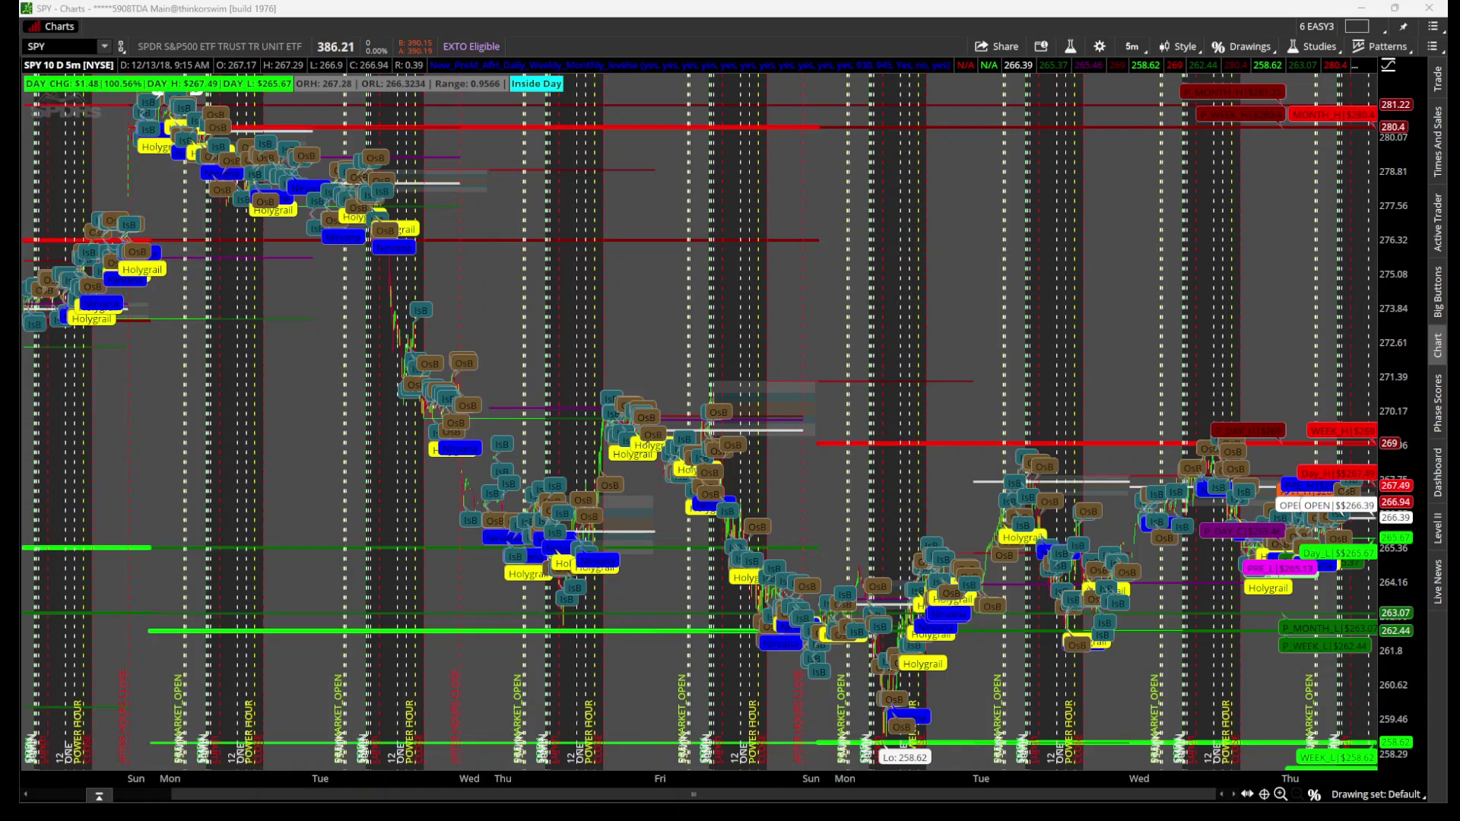
{"action": "type", "text": "SPY"}
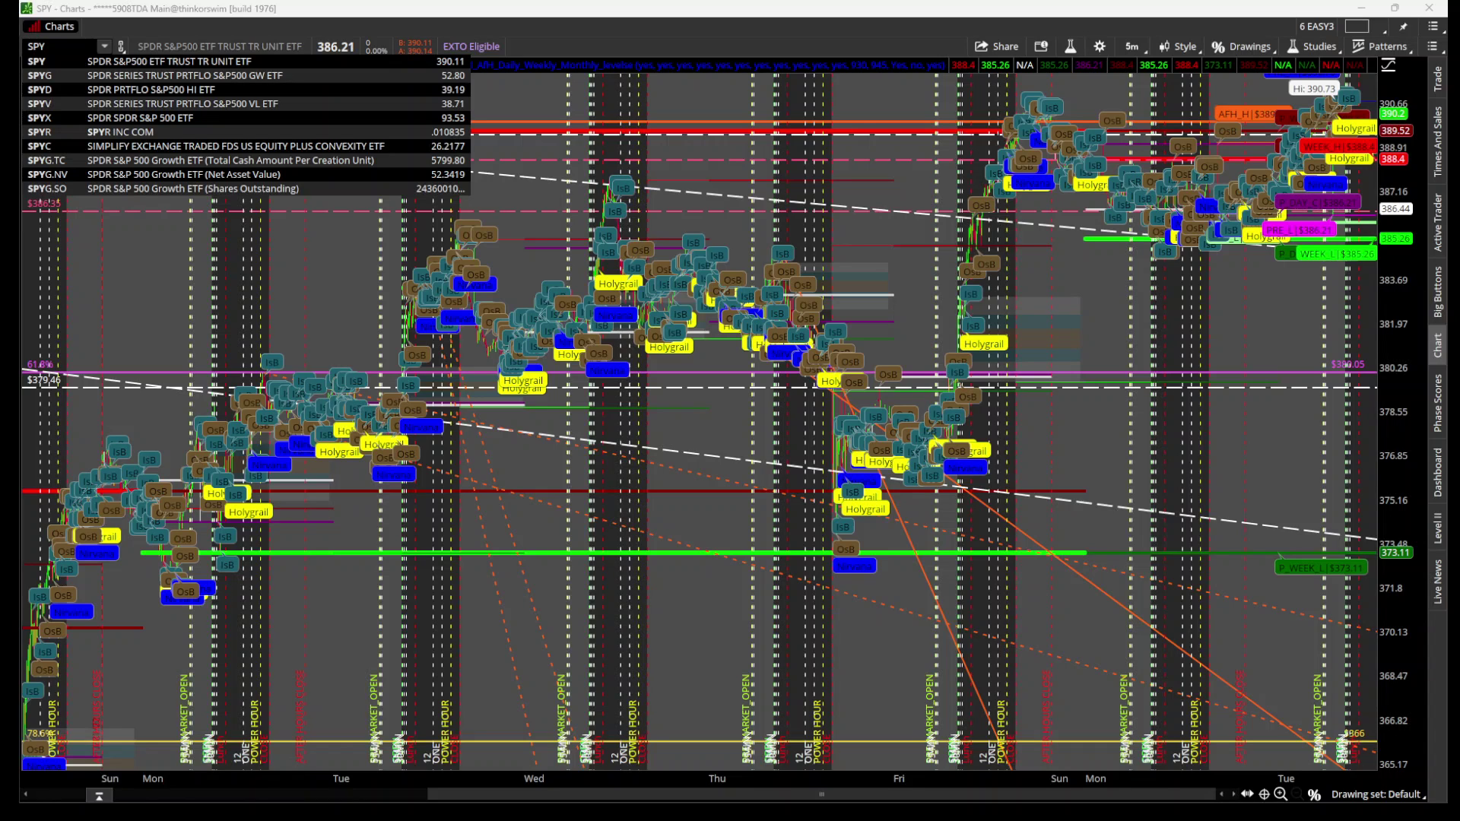
{"action": "key", "text": "Return"}
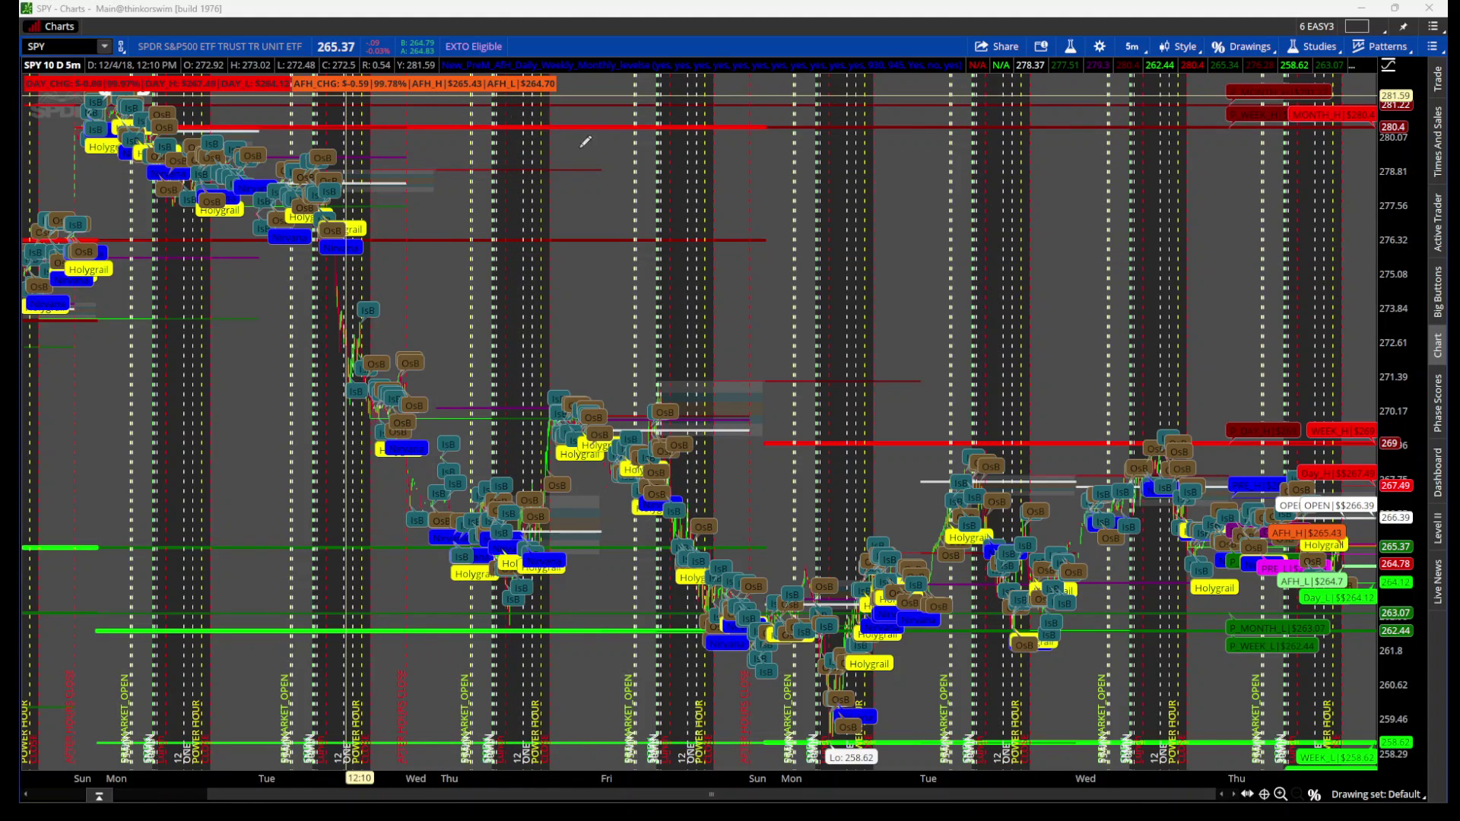
Examine the 11/1/22 session on the 5-minute TQQQ chart up close, then together with the preceding days
{"action": "left_click_drag", "start_coordinate": [1108, 237], "coordinate": [1407, 298]}
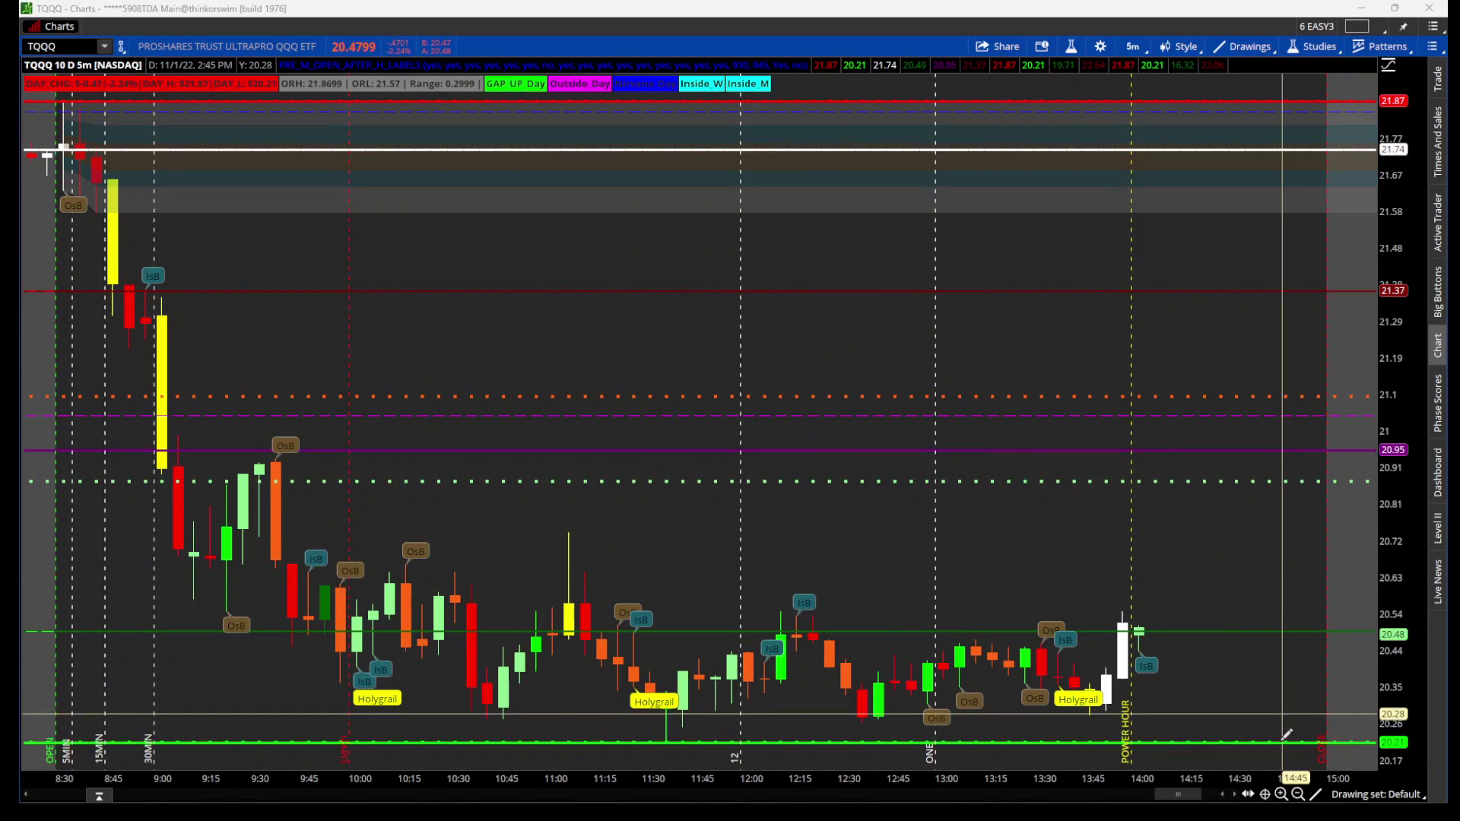
{"action": "left_click", "coordinate": [1298, 794]}
{"action": "left_click", "coordinate": [1297, 794]}
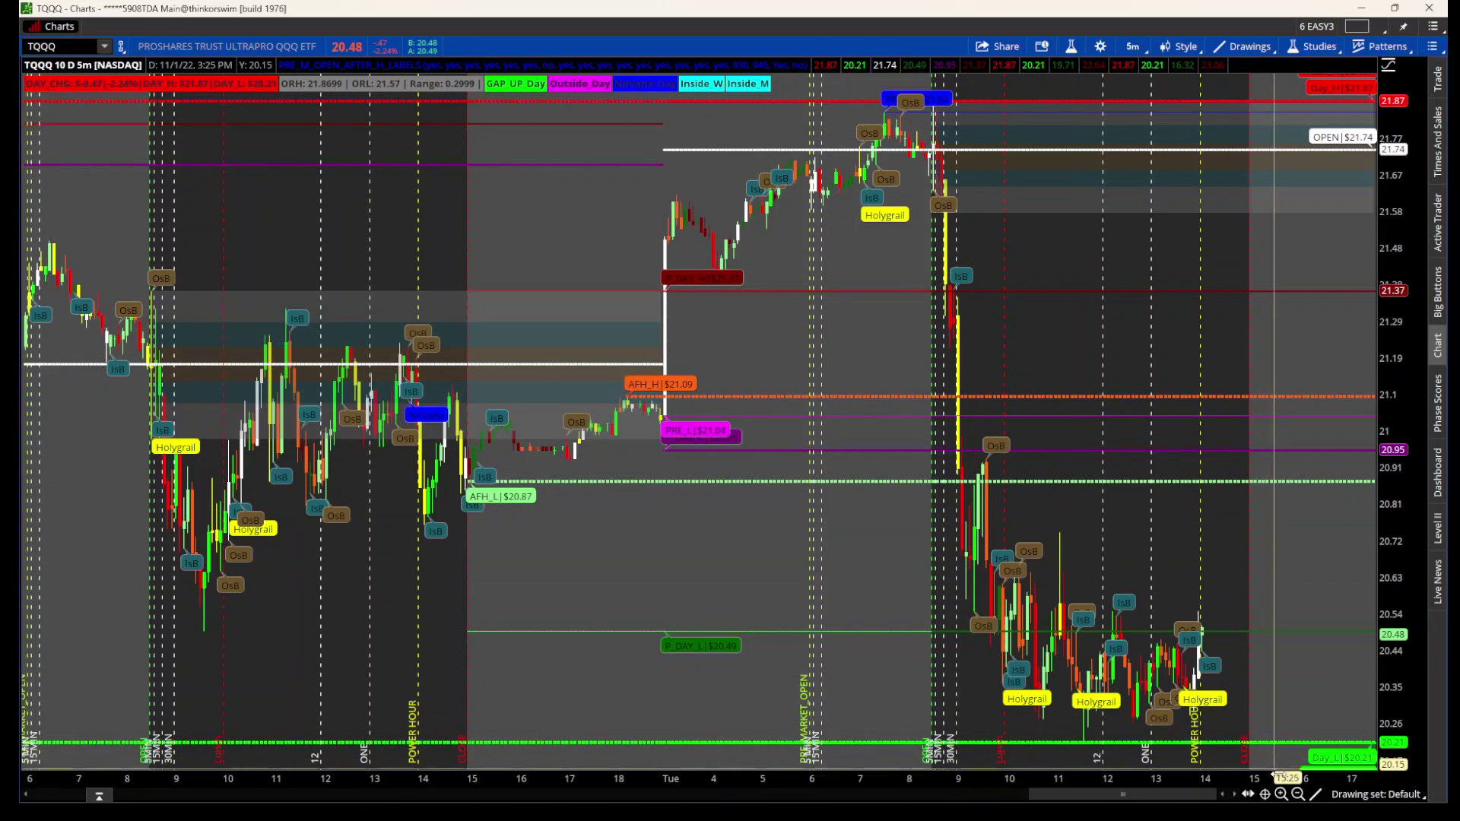
{"action": "left_click", "coordinate": [1298, 794]}
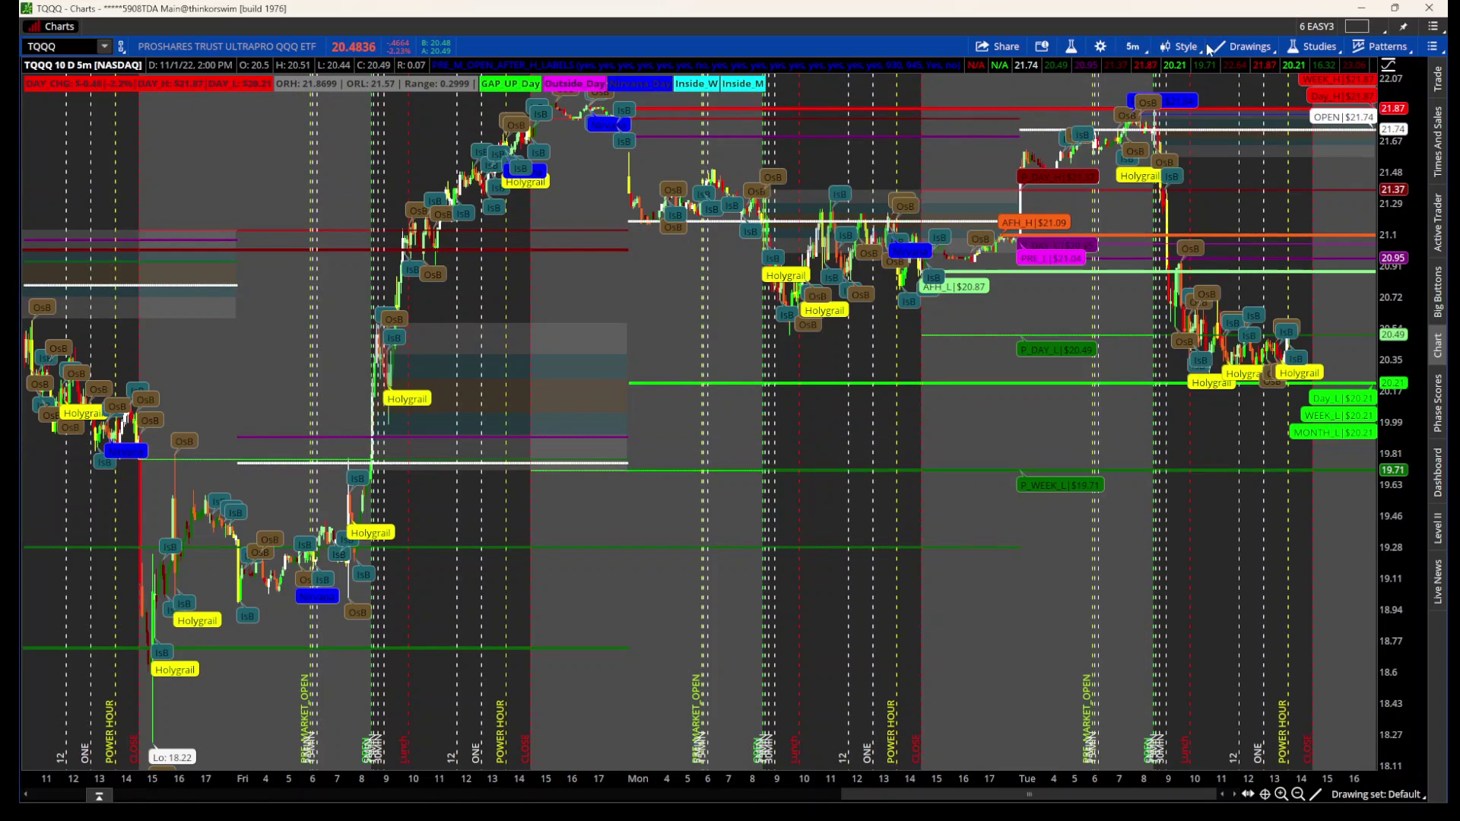
Set the TQQQ chart's time frame to 1 Y : 1D and focus on the latest daily candles
{"action": "left_click", "coordinate": [1150, 48]}
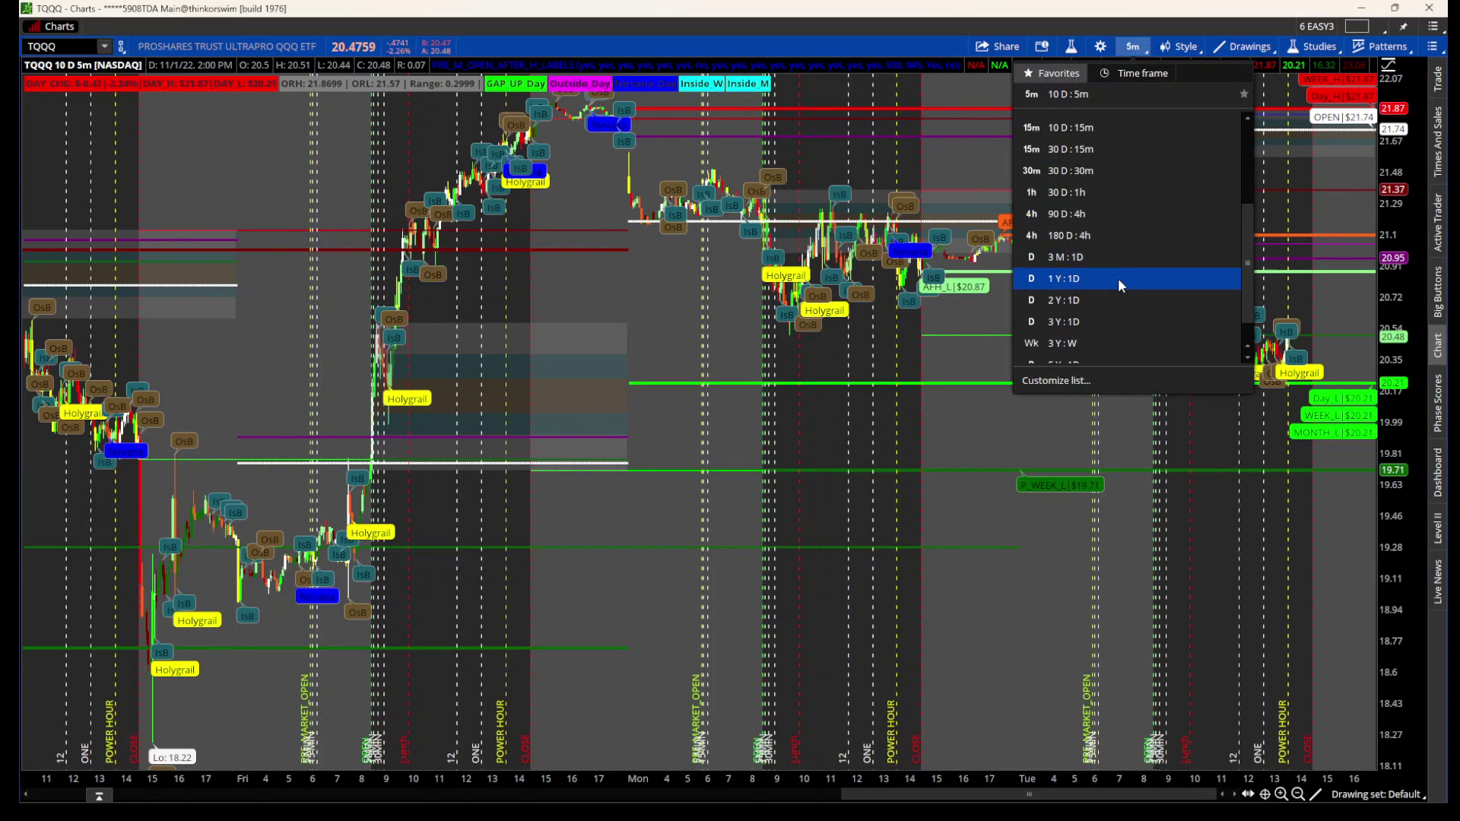
{"action": "left_click", "coordinate": [1118, 279]}
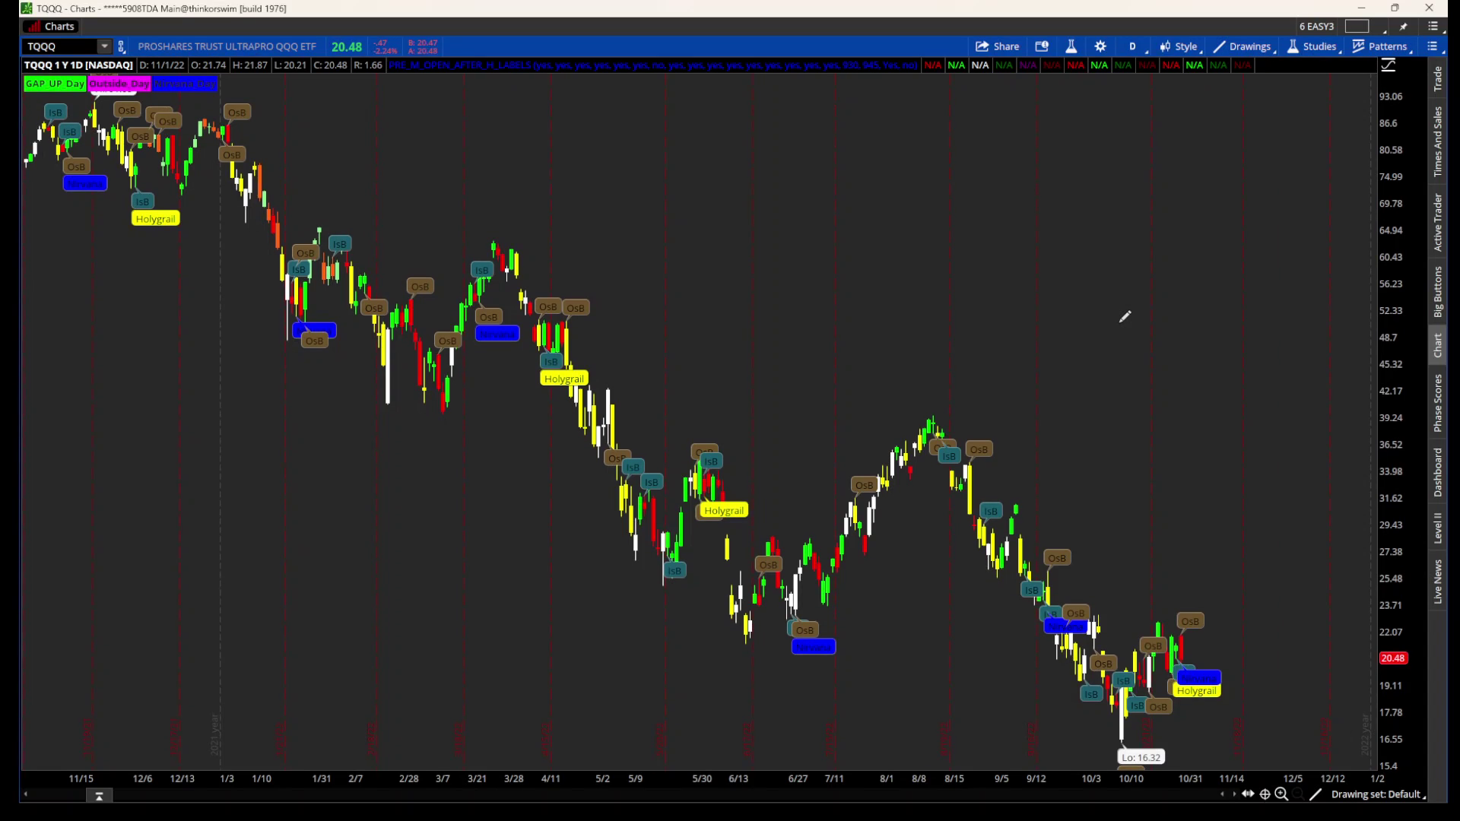
{"action": "left_click_drag", "start_coordinate": [1039, 350], "coordinate": [1338, 401]}
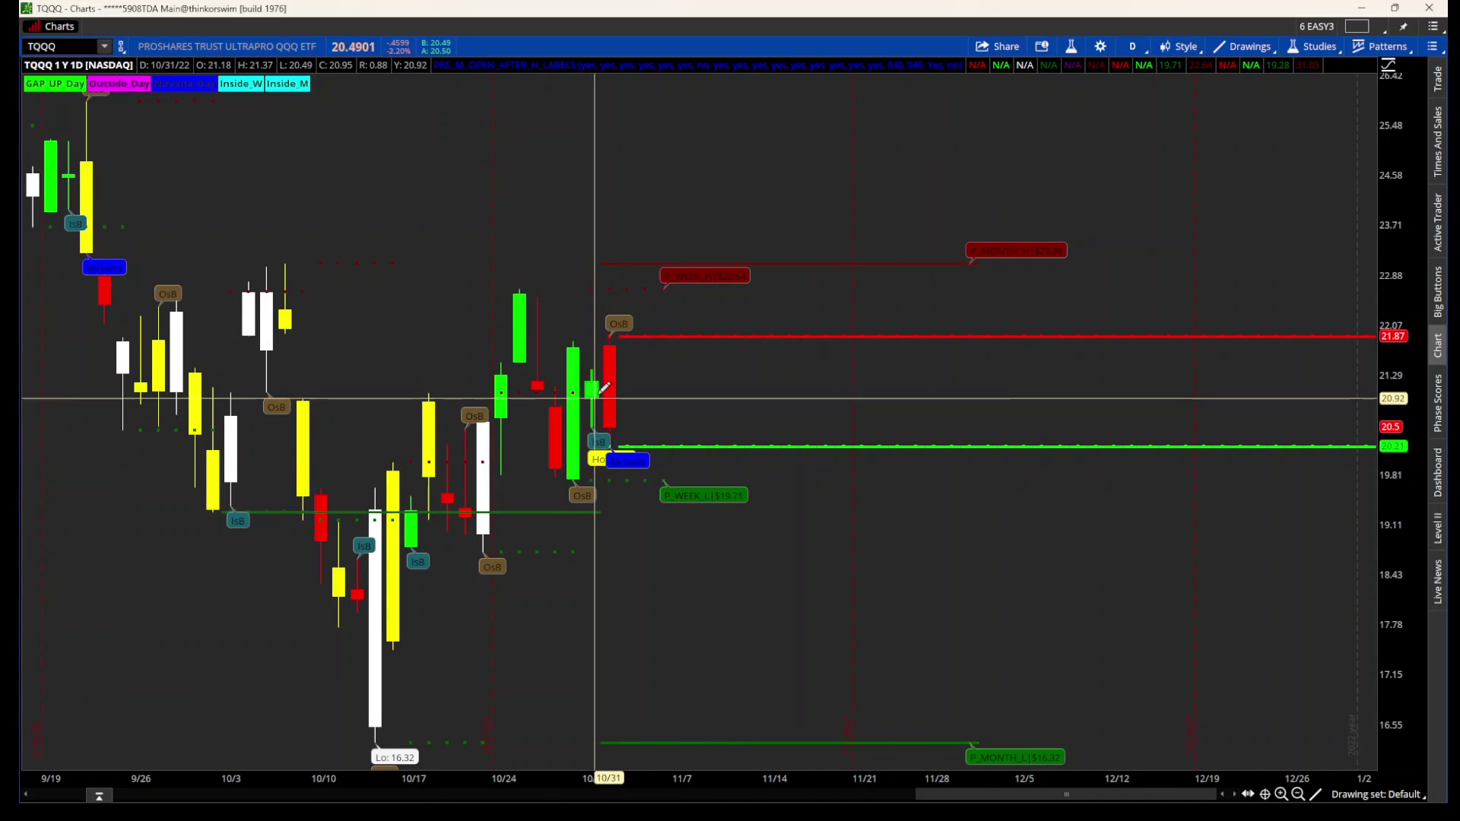
{"action": "left_click_drag", "start_coordinate": [469, 350], "coordinate": [916, 383]}
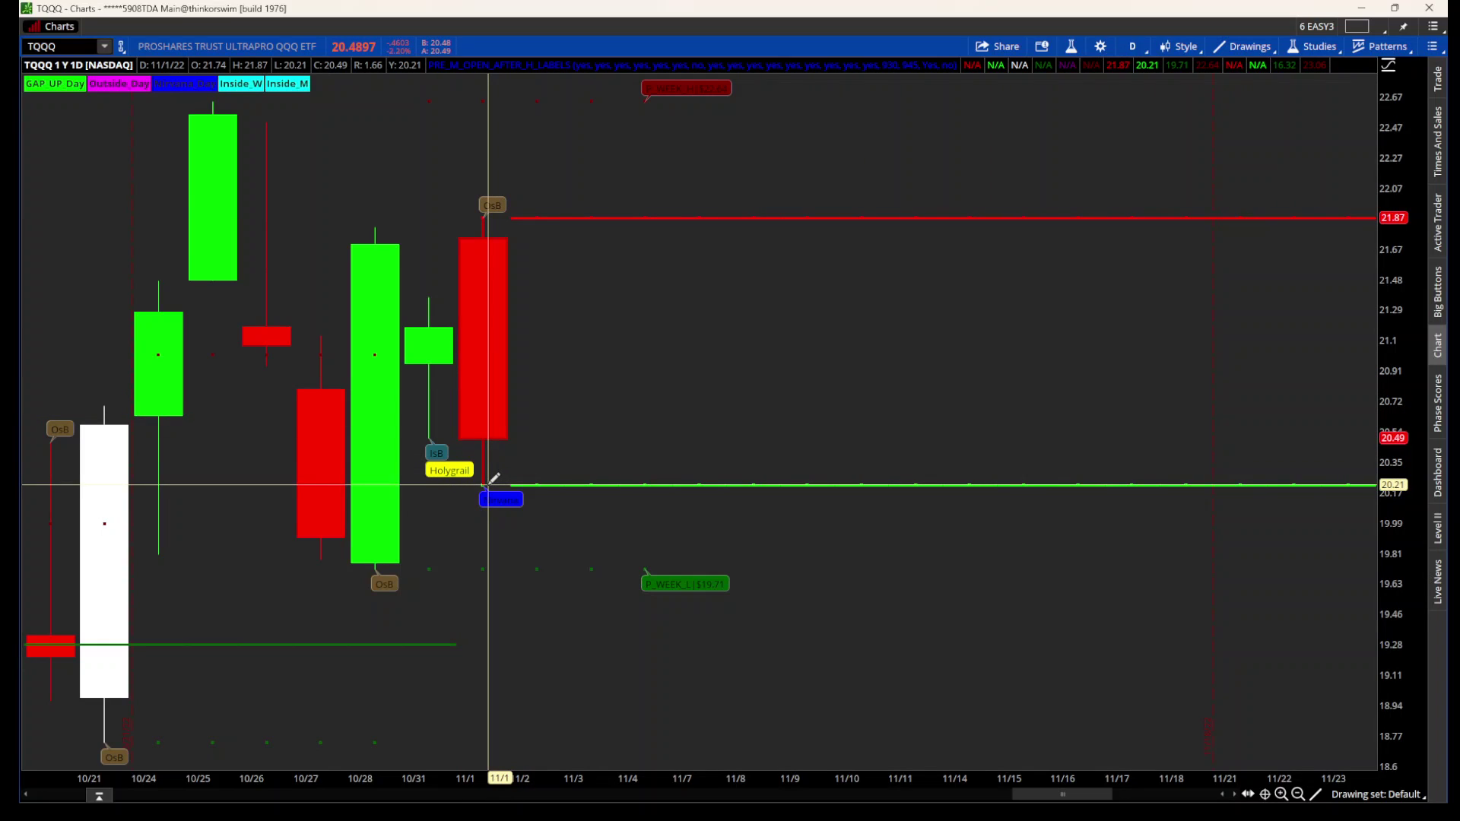
Set the TQQQ chart's aggregation period to Week and focus on the most recent weekly candles
{"action": "left_click", "coordinate": [1133, 46]}
{"action": "left_click", "coordinate": [1133, 74]}
{"action": "left_click", "coordinate": [1170, 206]}
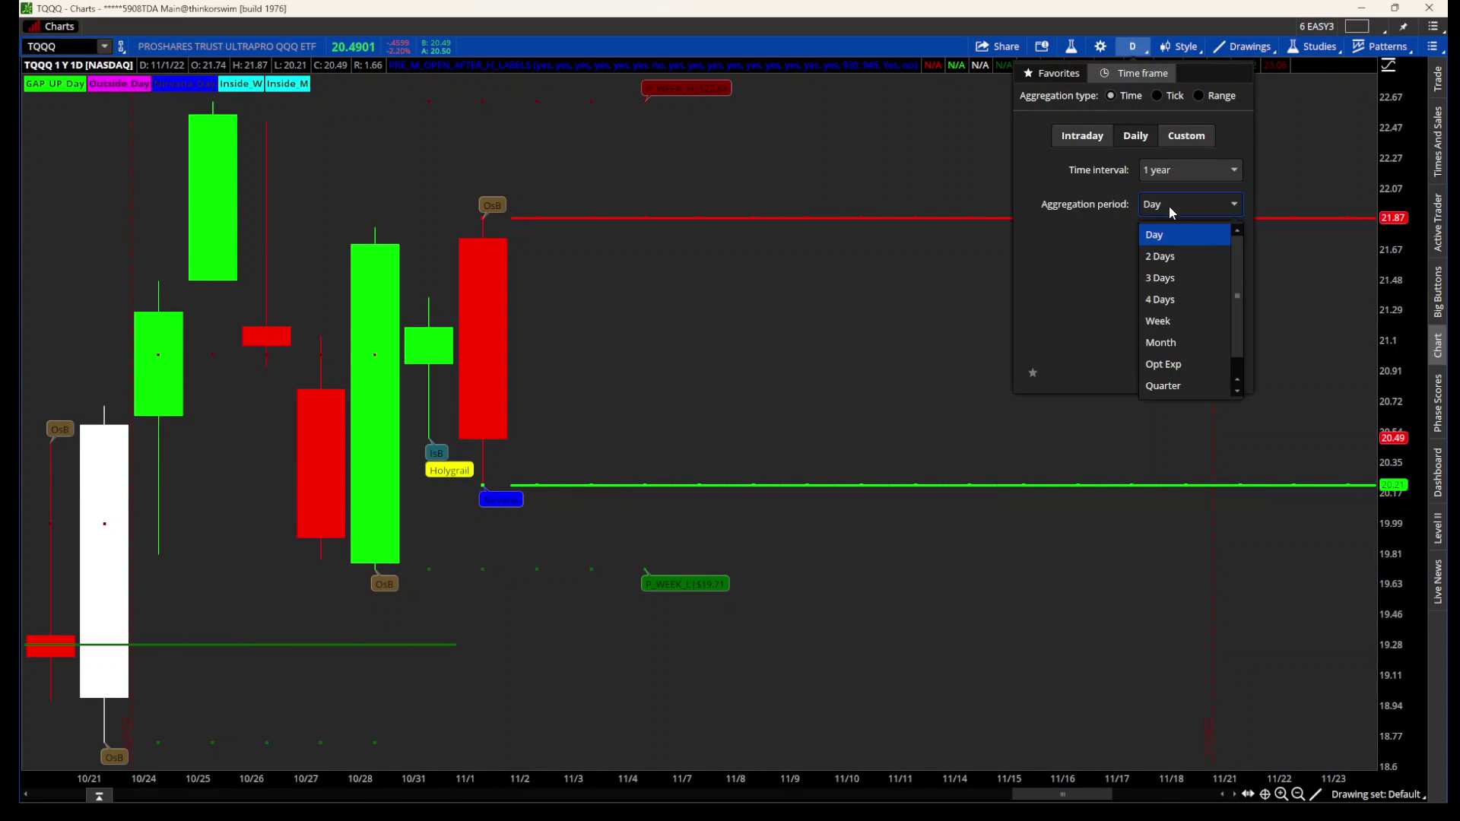
{"action": "left_click", "coordinate": [1171, 321]}
{"action": "left_click", "coordinate": [1172, 373]}
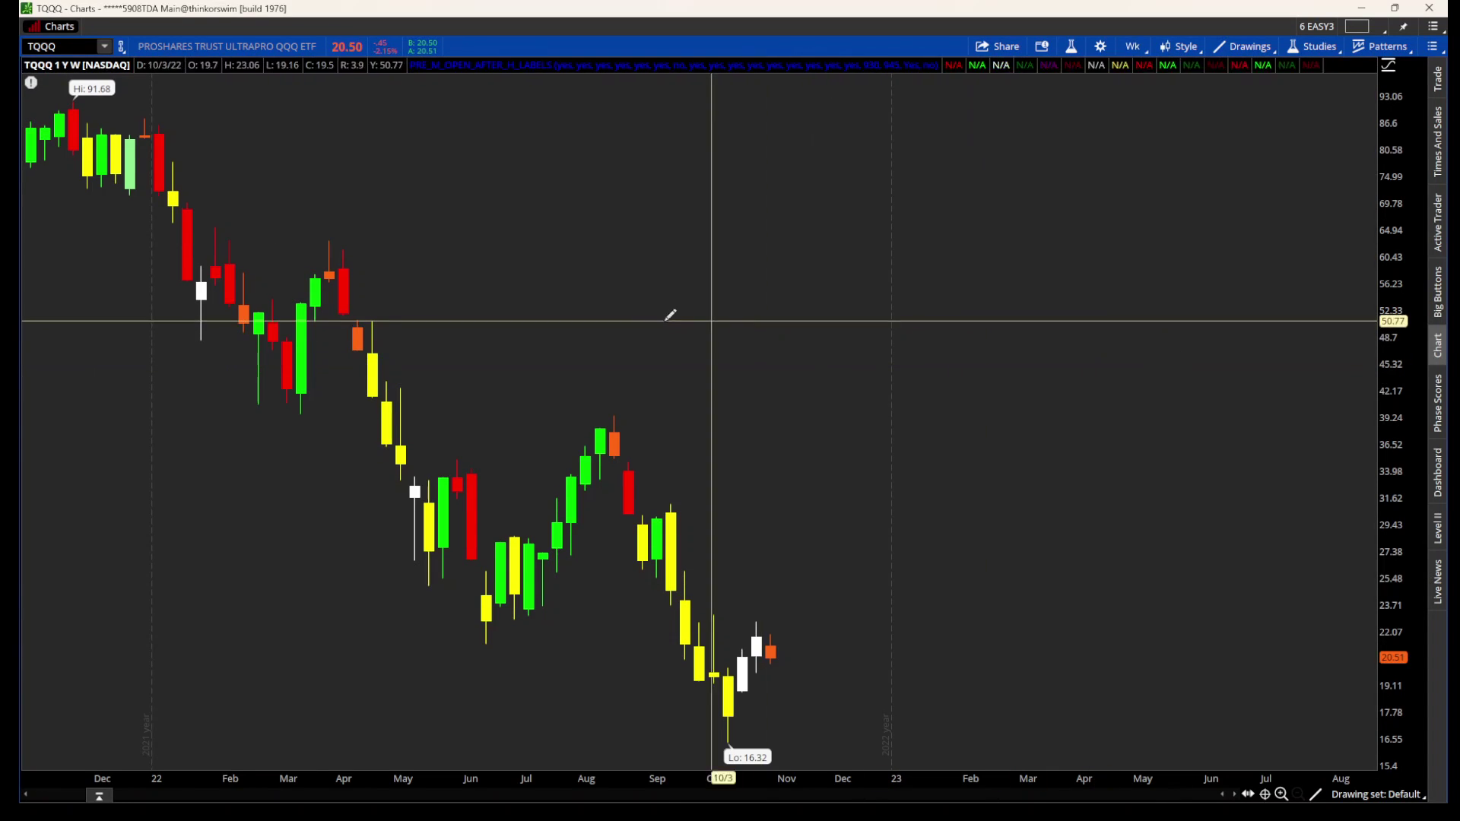
{"action": "left_click_drag", "start_coordinate": [531, 358], "coordinate": [880, 358]}
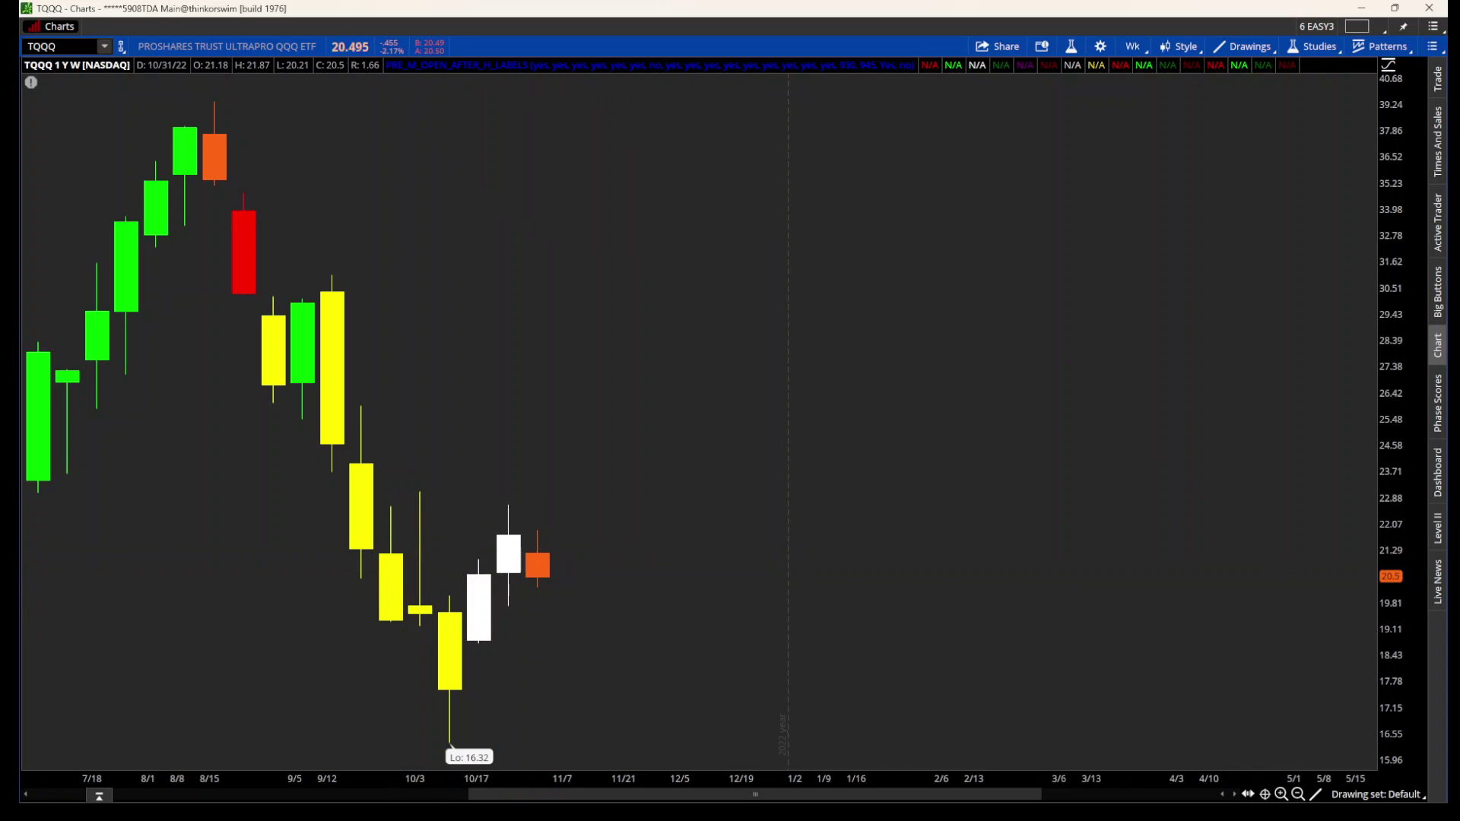
Set the TQQQ chart's aggregation period to Month
{"action": "left_click", "coordinate": [1131, 46]}
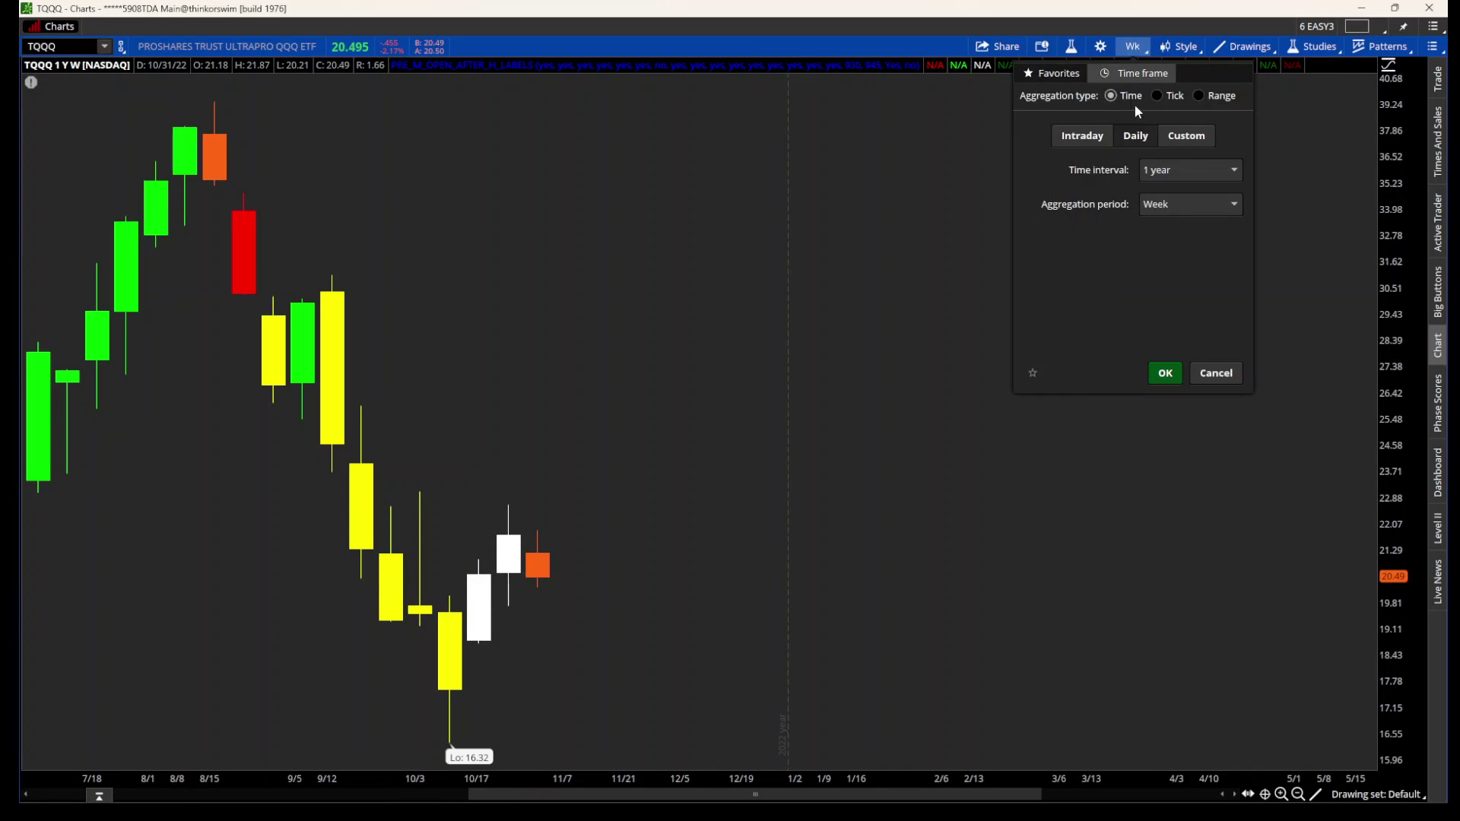
{"action": "left_click", "coordinate": [1162, 209]}
{"action": "left_click", "coordinate": [1179, 318]}
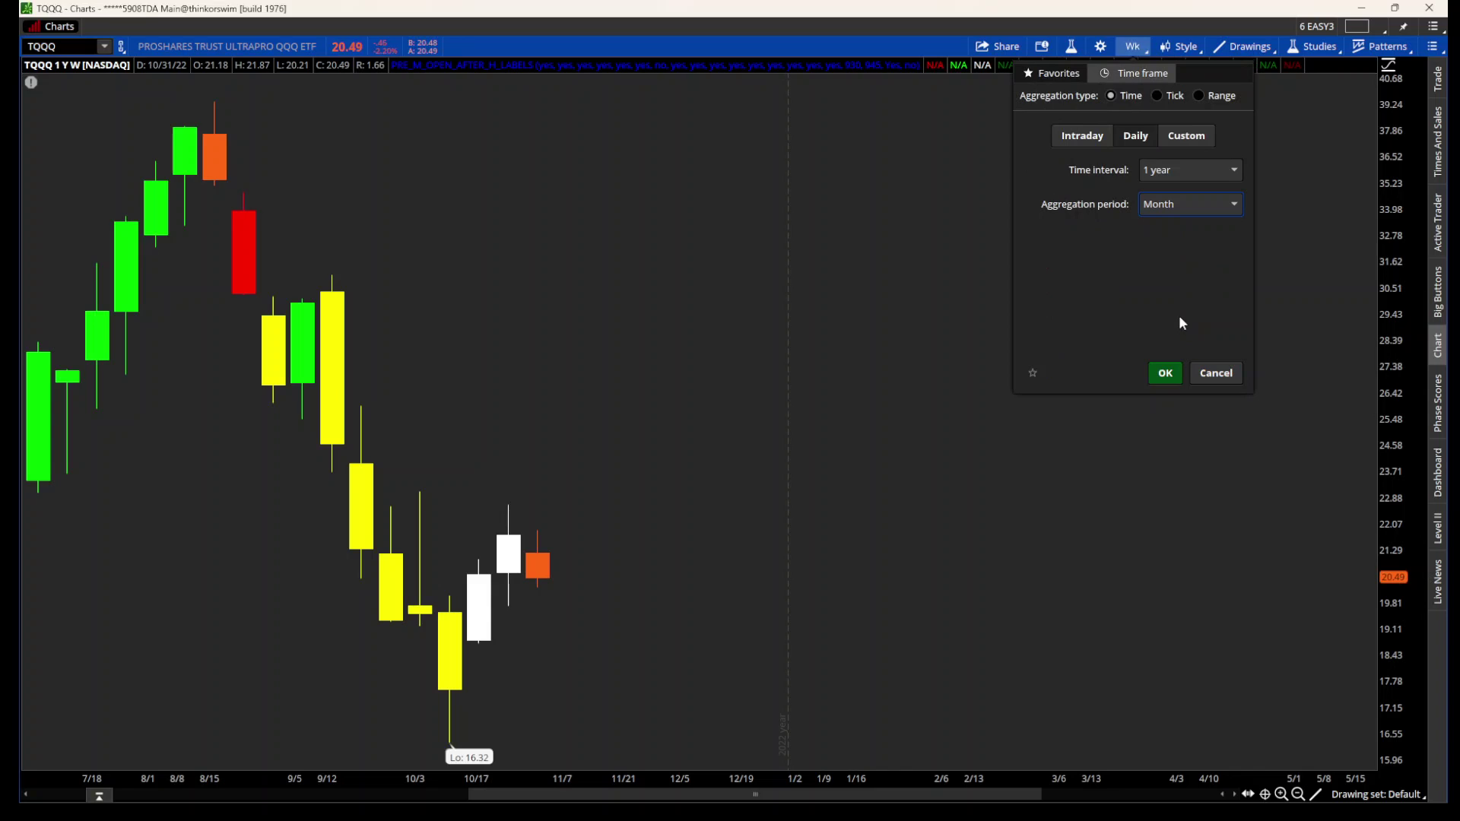
{"action": "left_click", "coordinate": [1165, 372]}
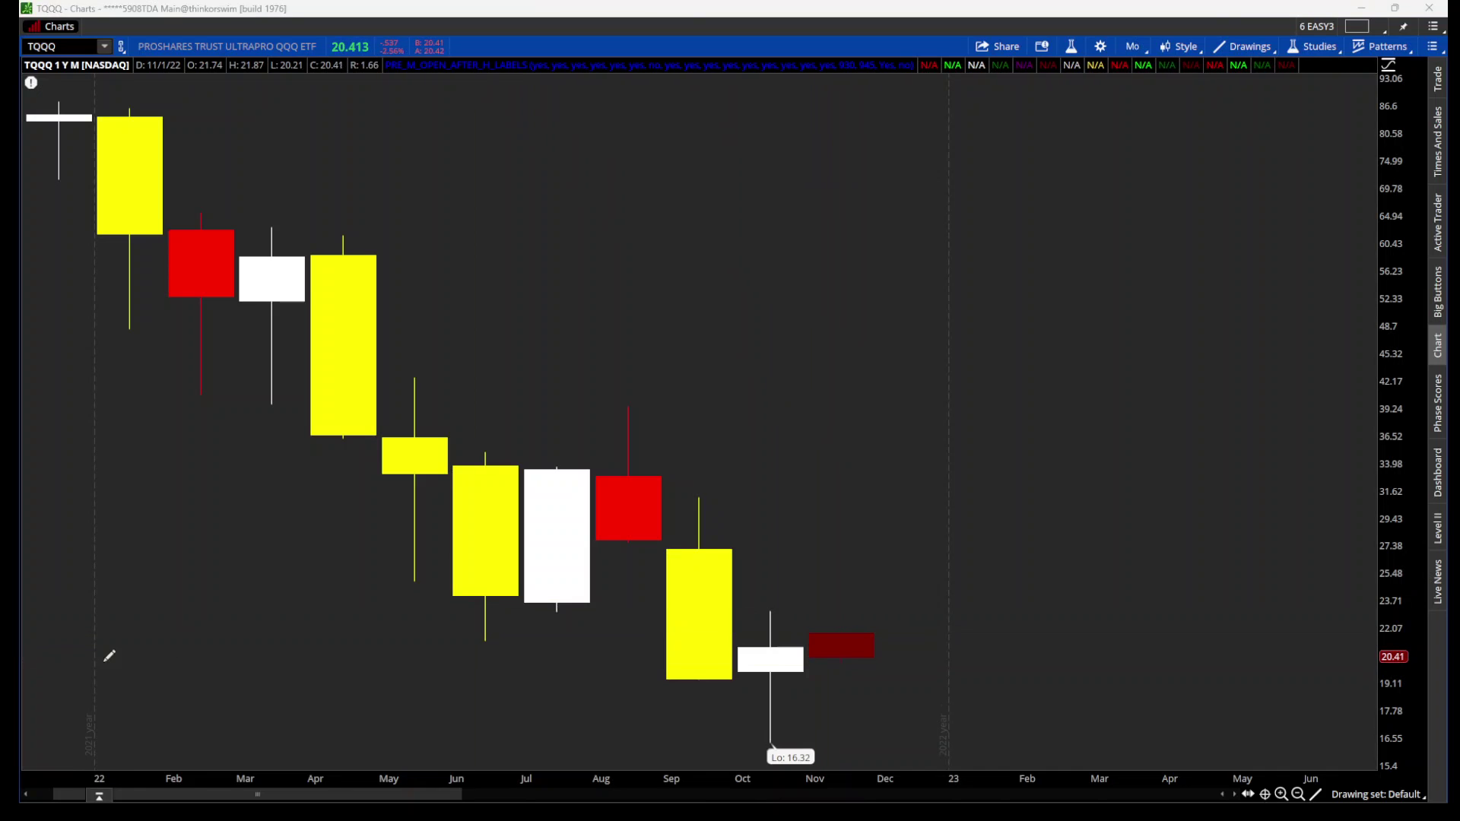
Set the TQQQ chart's time frame to 10 D : 5m and focus on the 11/1/22 session
{"action": "left_click", "coordinate": [1137, 51]}
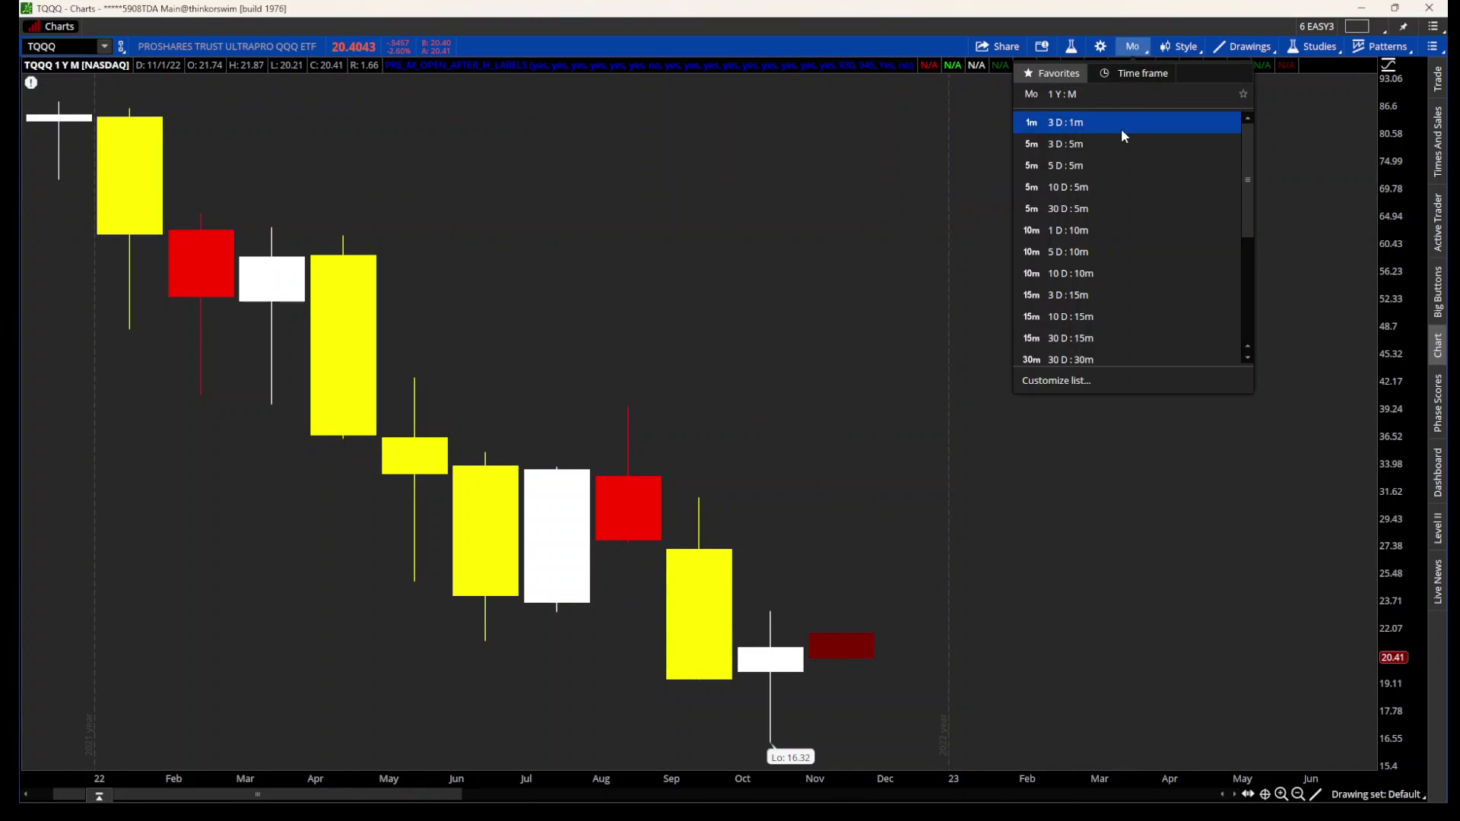
{"action": "left_click", "coordinate": [1163, 190]}
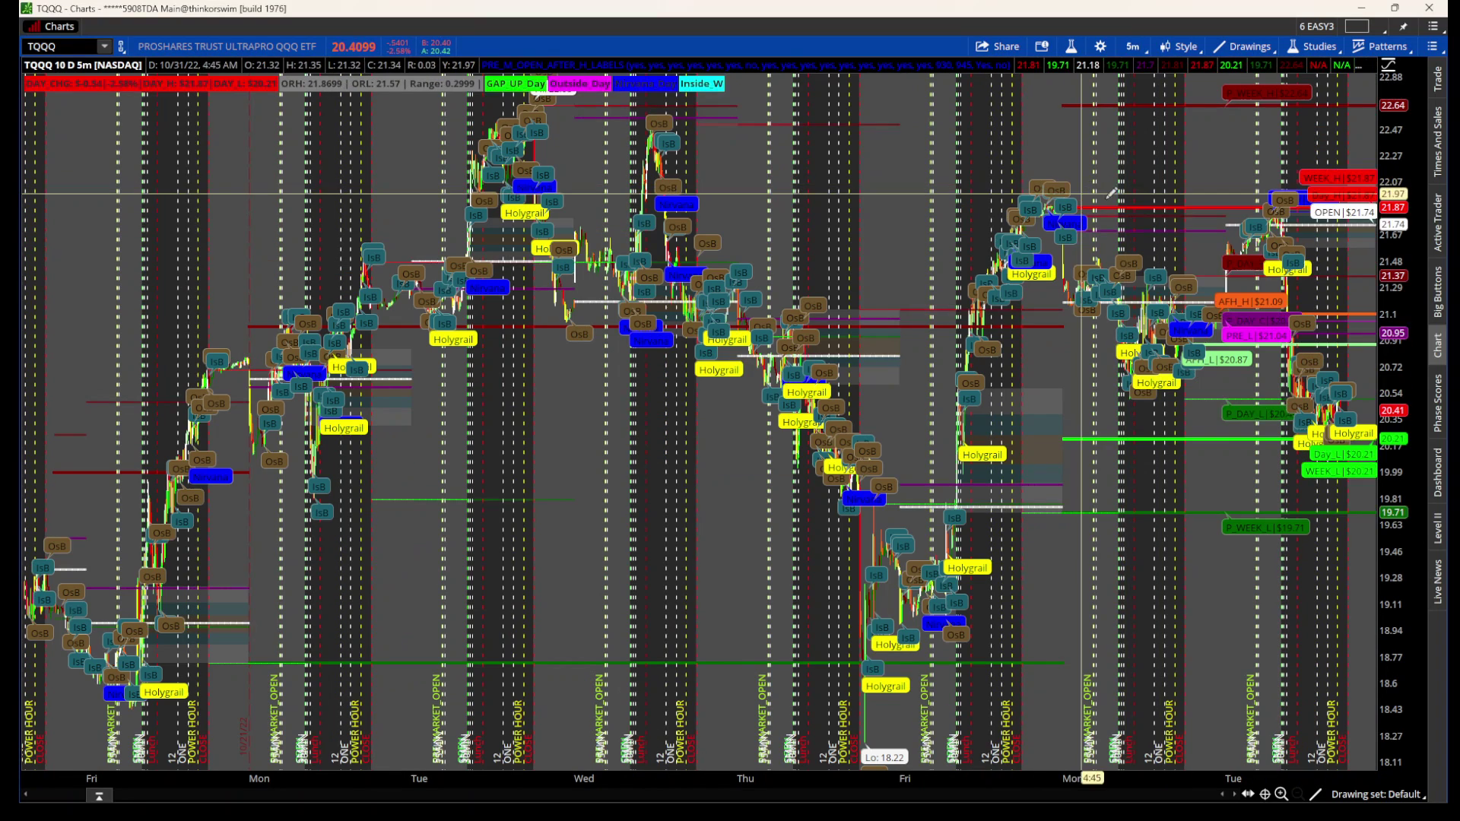
{"action": "left_click_drag", "start_coordinate": [1111, 193], "coordinate": [1075, 194]}
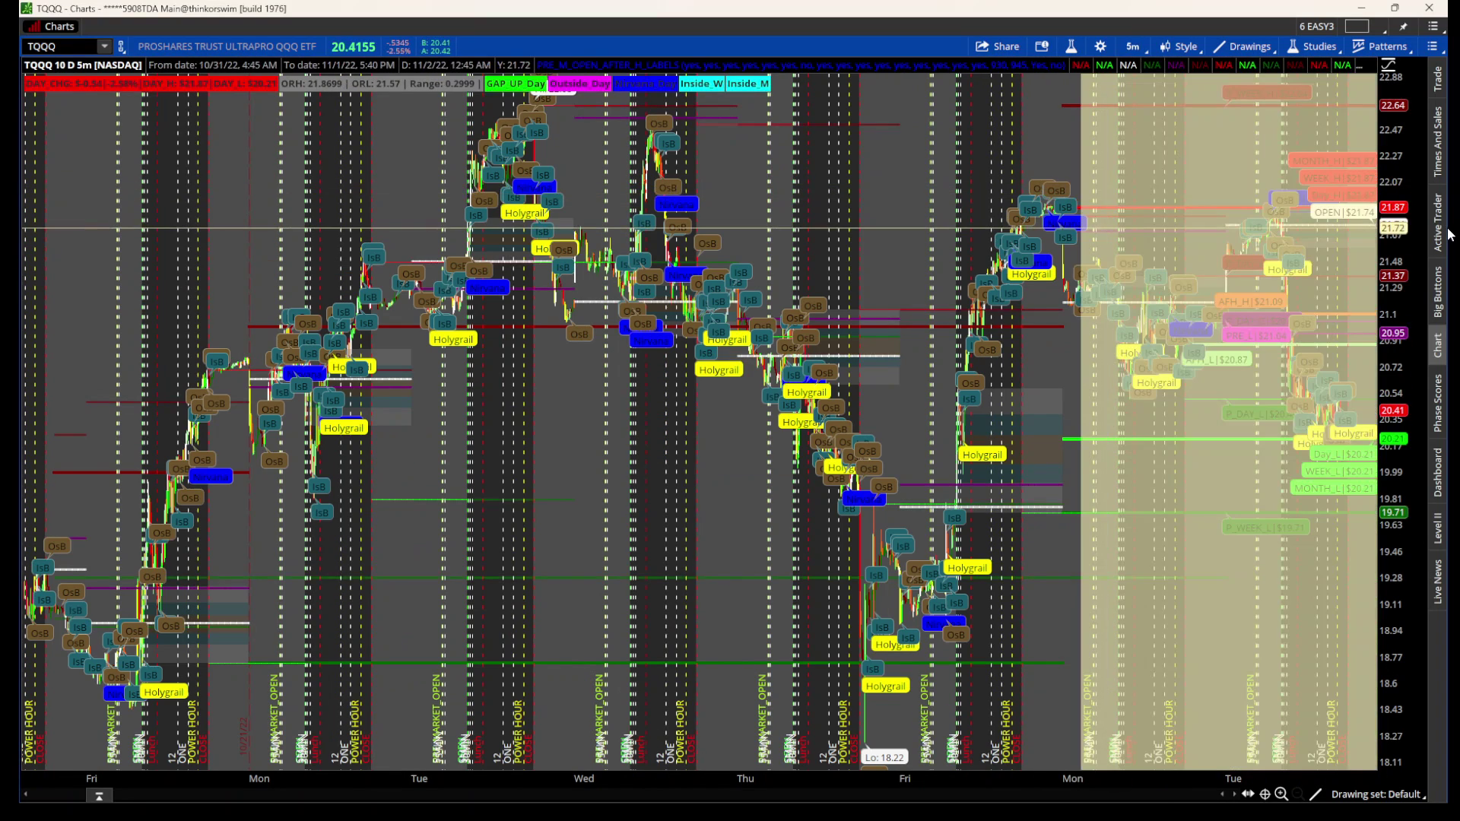
{"action": "left_click_drag", "start_coordinate": [837, 201], "coordinate": [1314, 225]}
Examine the input options and plot settings of the PRE_M_OPEN_AFTER_H_LABELS study
{"action": "left_click", "coordinate": [1082, 50]}
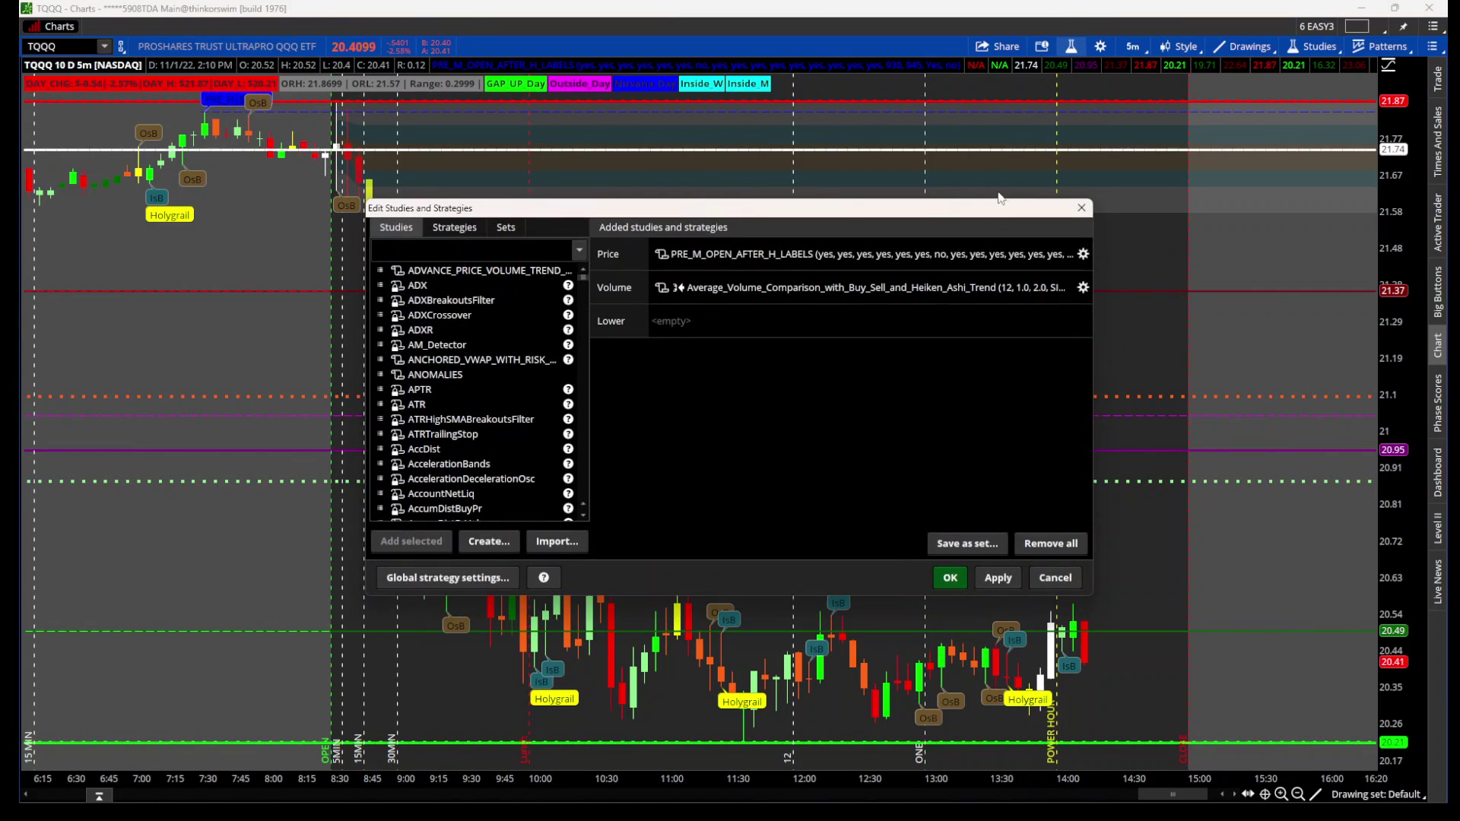
{"action": "left_click", "coordinate": [1083, 255]}
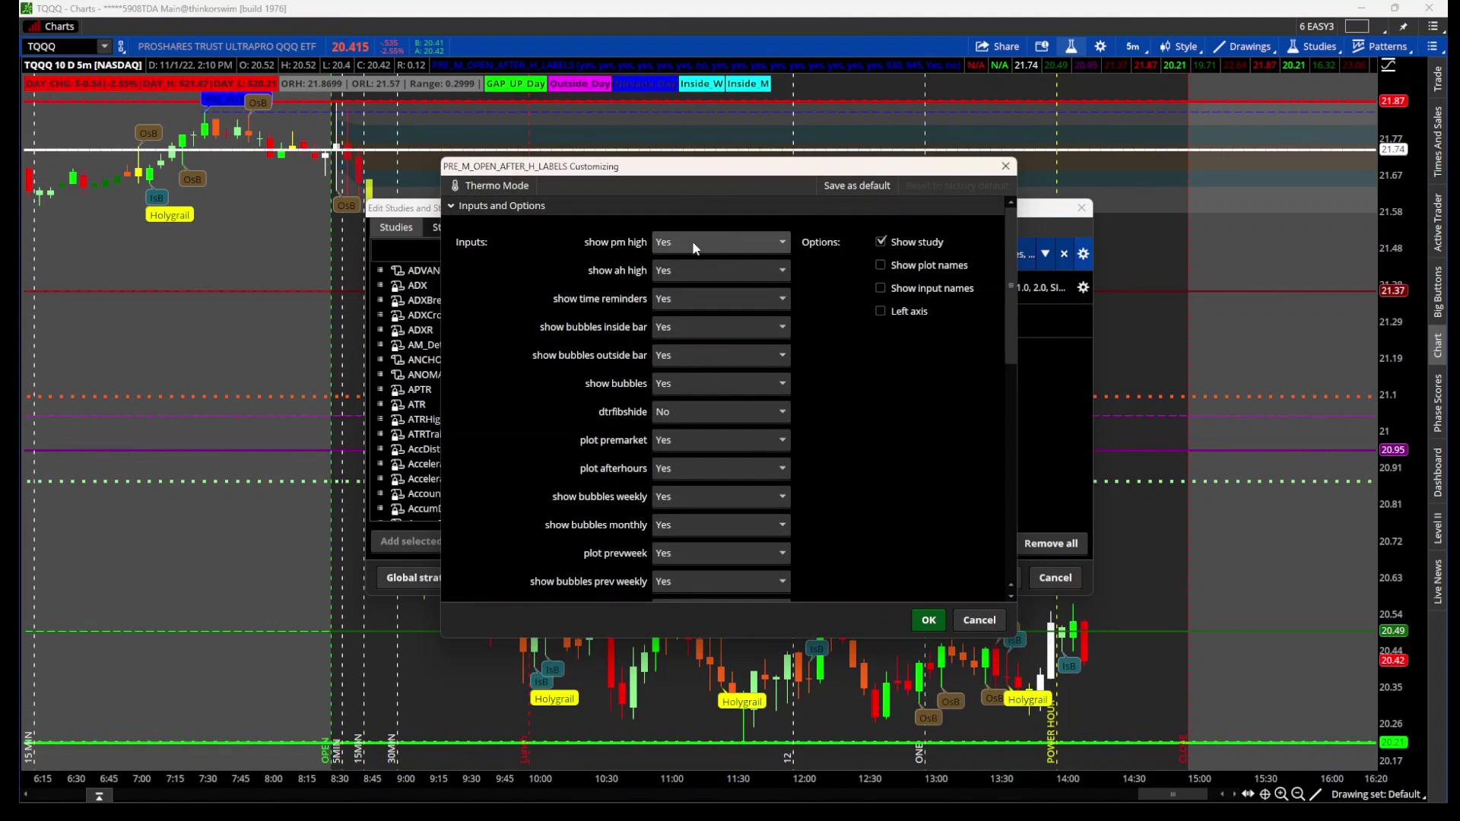
{"action": "scroll", "coordinate": [550, 304], "scroll_direction": "down", "scroll_amount": 1}
{"action": "scroll", "coordinate": [684, 230], "scroll_direction": "down", "scroll_amount": 8}
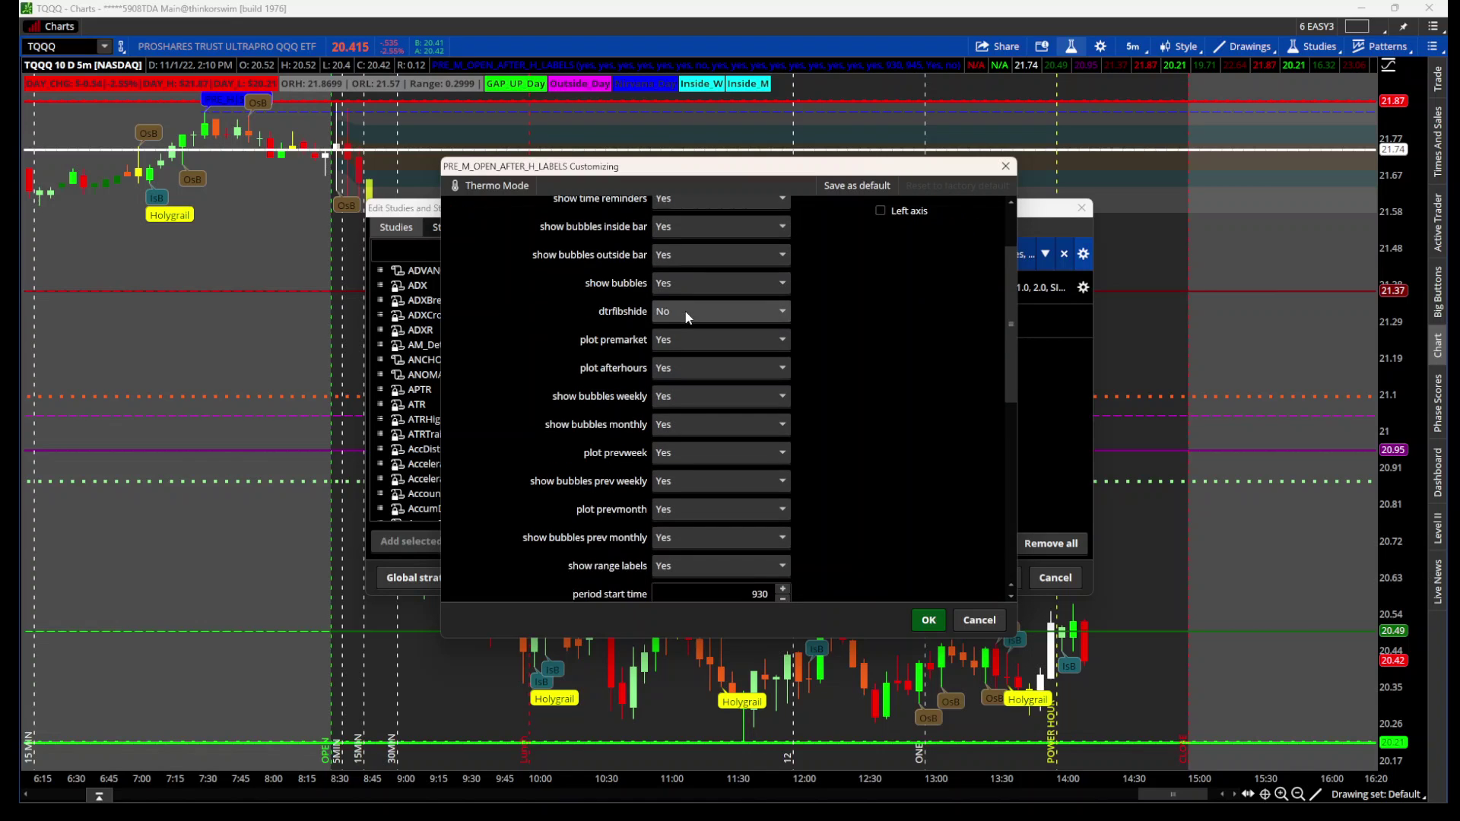
{"action": "scroll", "coordinate": [683, 319], "scroll_direction": "down", "scroll_amount": 7}
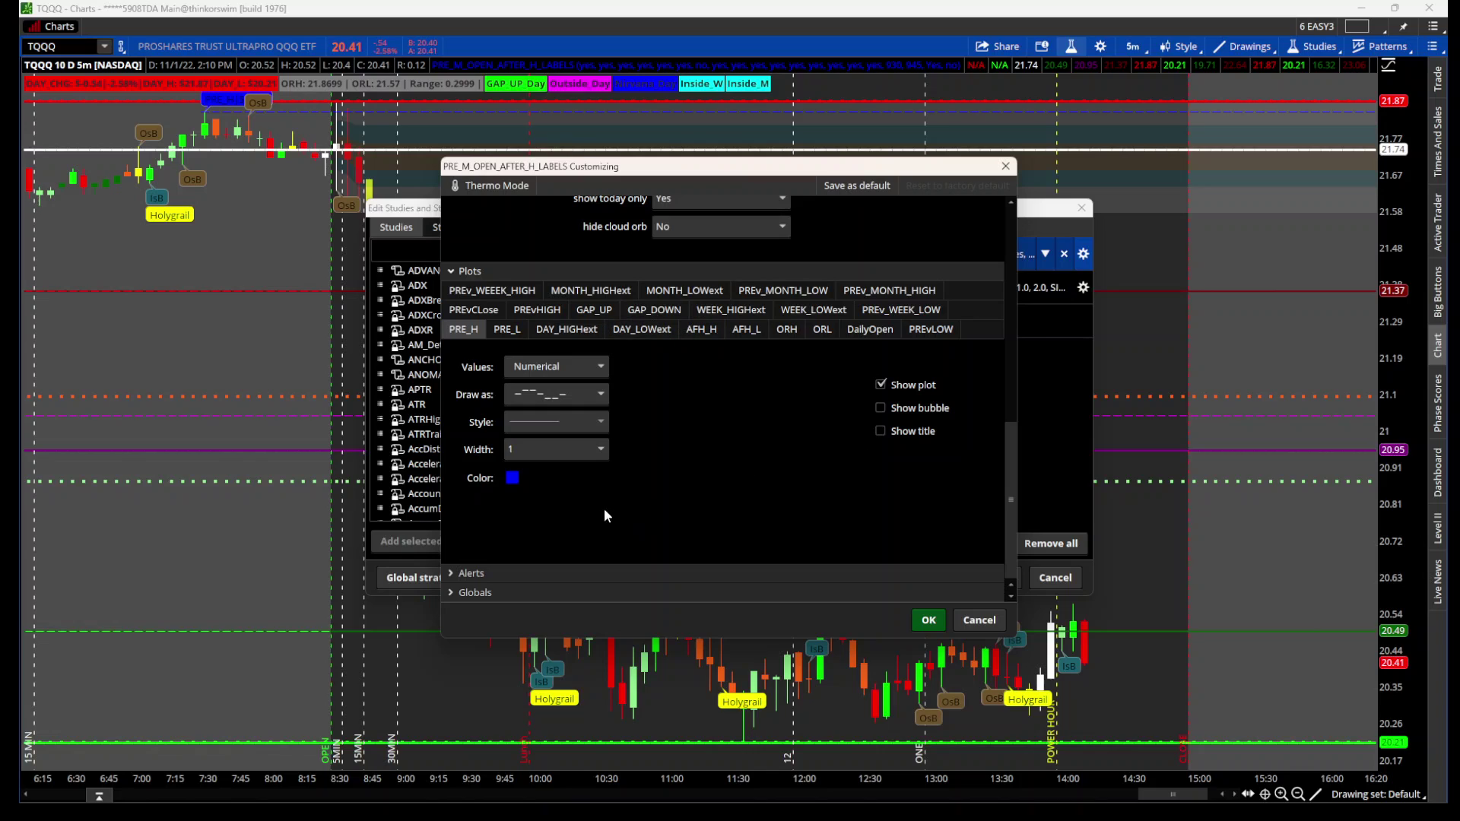
Examine the study's alert settings and global opening-range colors, then close the study editor without changes
{"action": "left_click", "coordinate": [461, 574]}
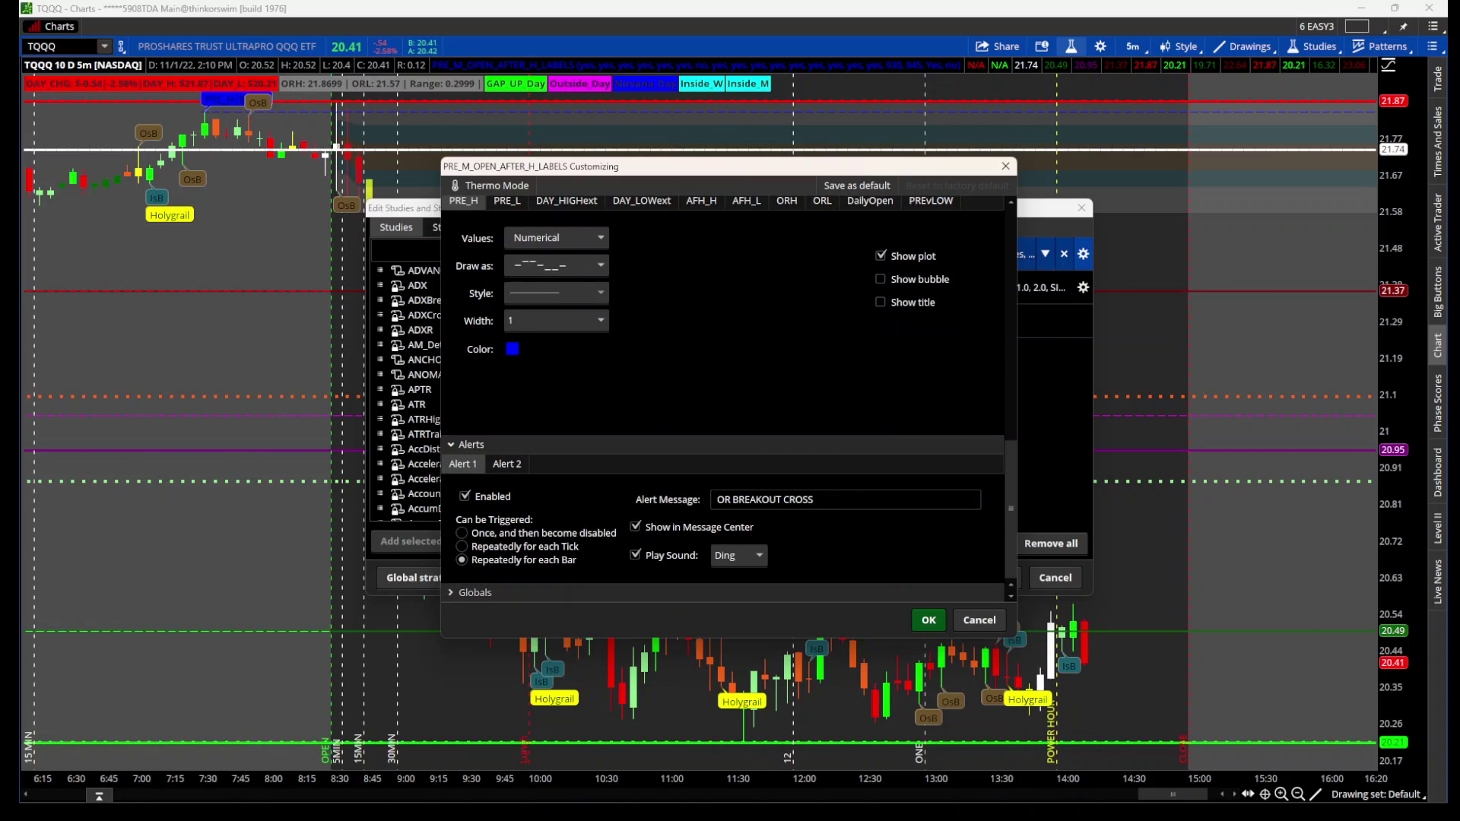
{"action": "left_click", "coordinate": [445, 445]}
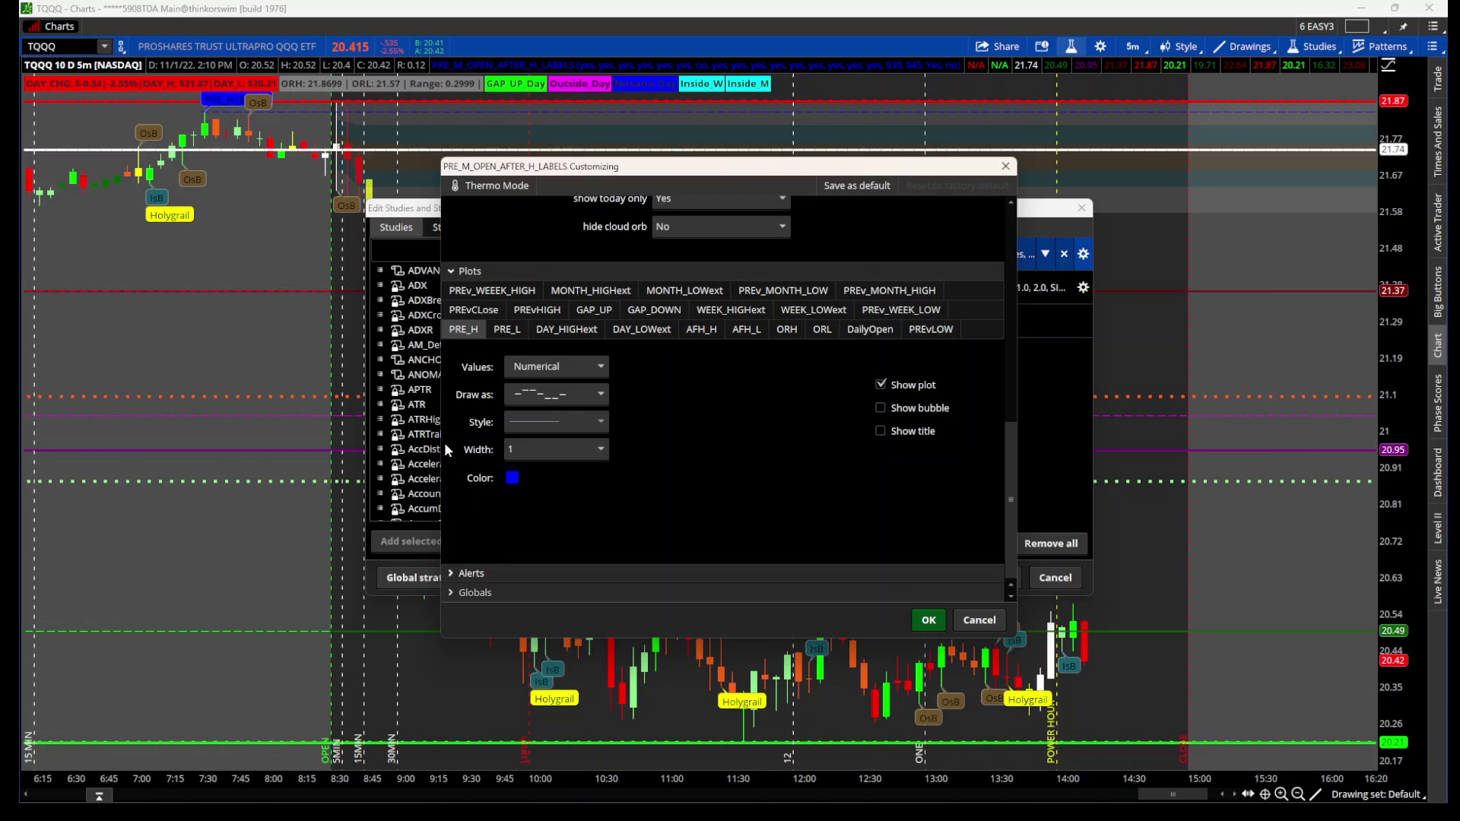
{"action": "left_click", "coordinate": [458, 594]}
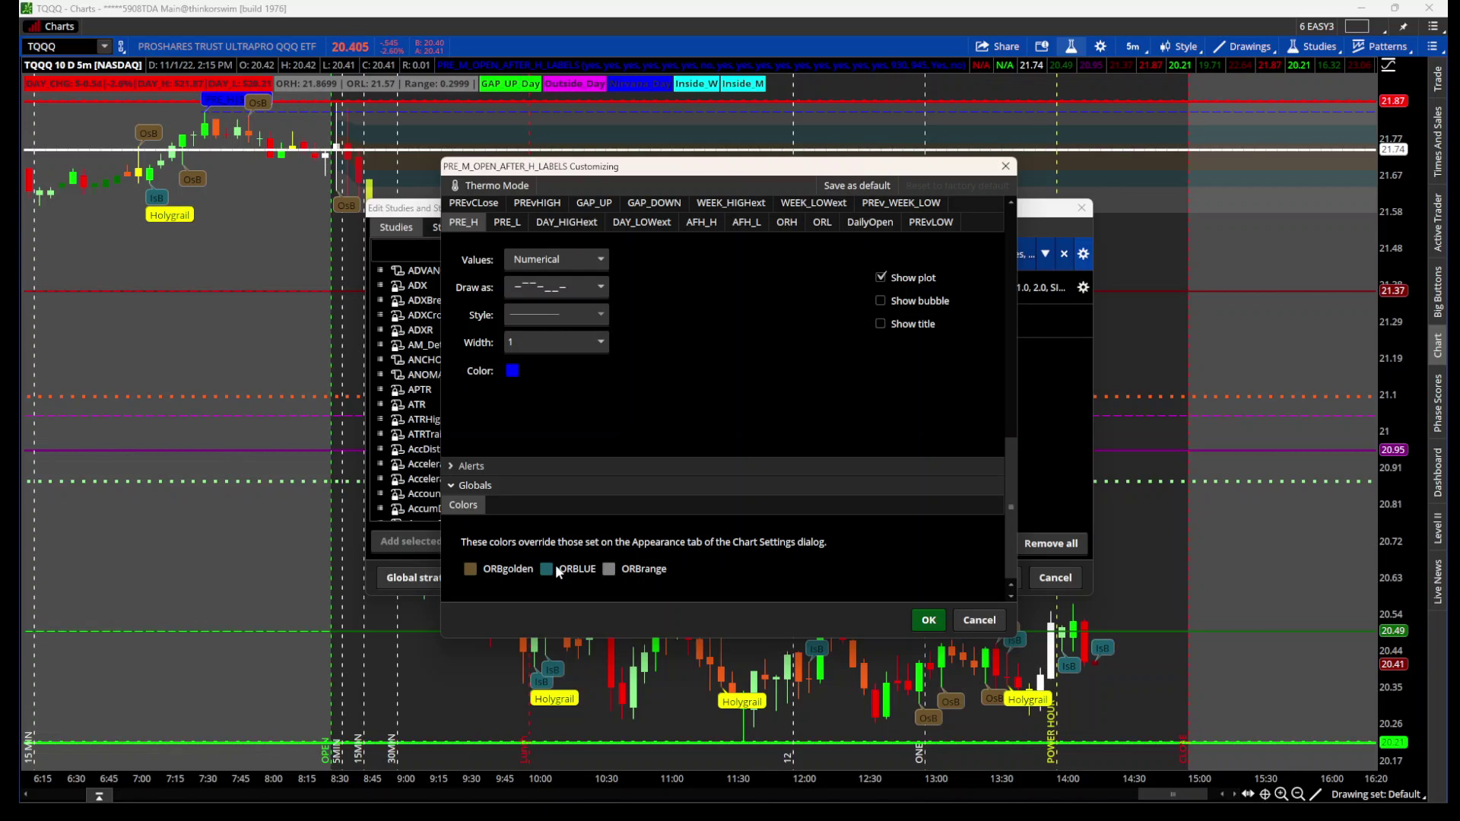
{"action": "left_click", "coordinate": [967, 622]}
{"action": "left_click", "coordinate": [1050, 577]}
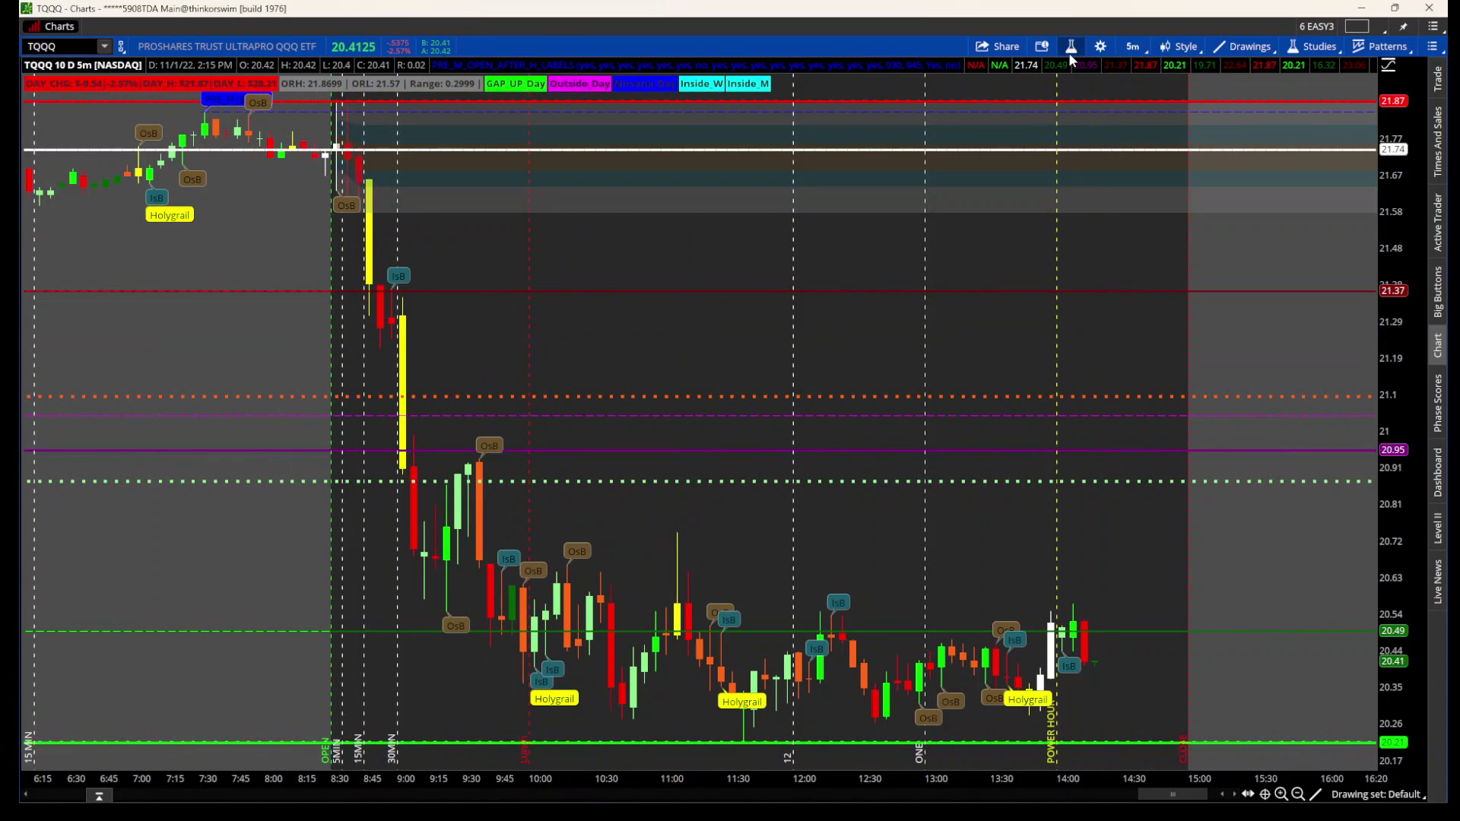
Review the PRE_M_OPEN_AFTER_H_LABELS inputs and its DAY_HIGHext, AFH_H and ORL plot settings, discard changes, and show more of the TQQQ chart
{"action": "left_click", "coordinate": [1071, 46]}
{"action": "left_click", "coordinate": [1084, 256]}
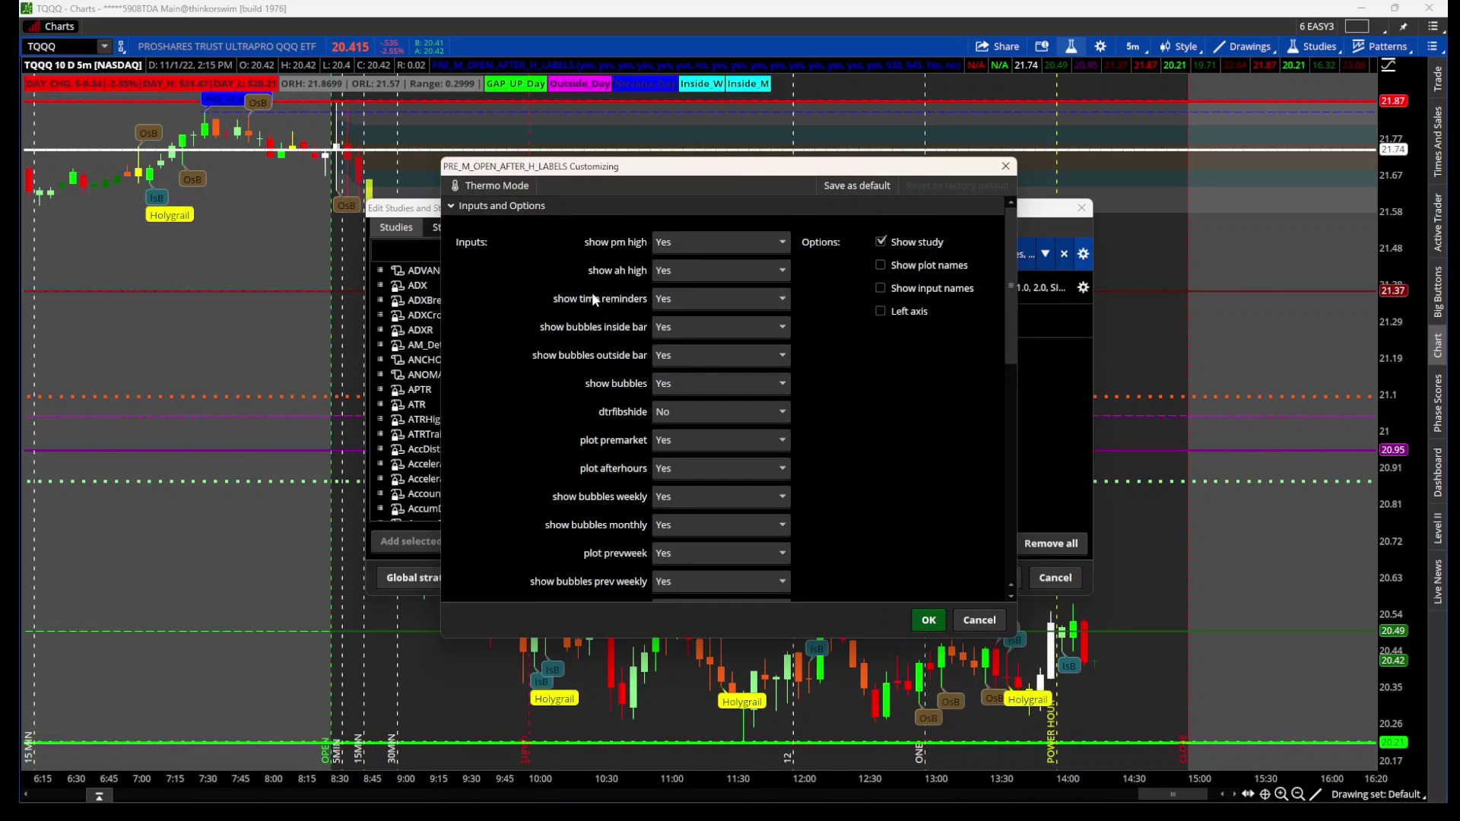
{"action": "scroll", "coordinate": [592, 293], "scroll_direction": "down", "scroll_amount": 6}
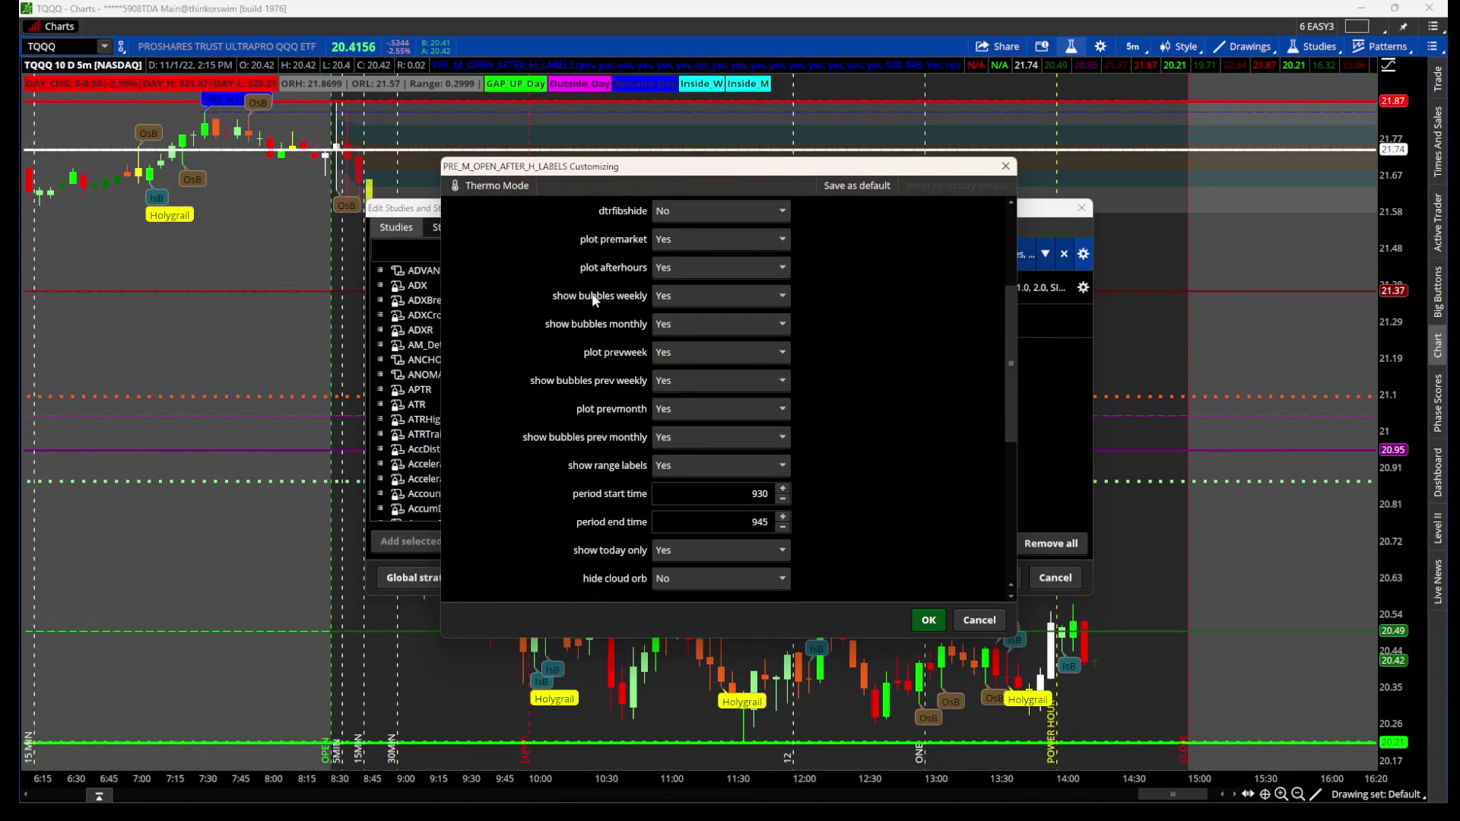
{"action": "scroll", "coordinate": [592, 293], "scroll_direction": "down", "scroll_amount": 8}
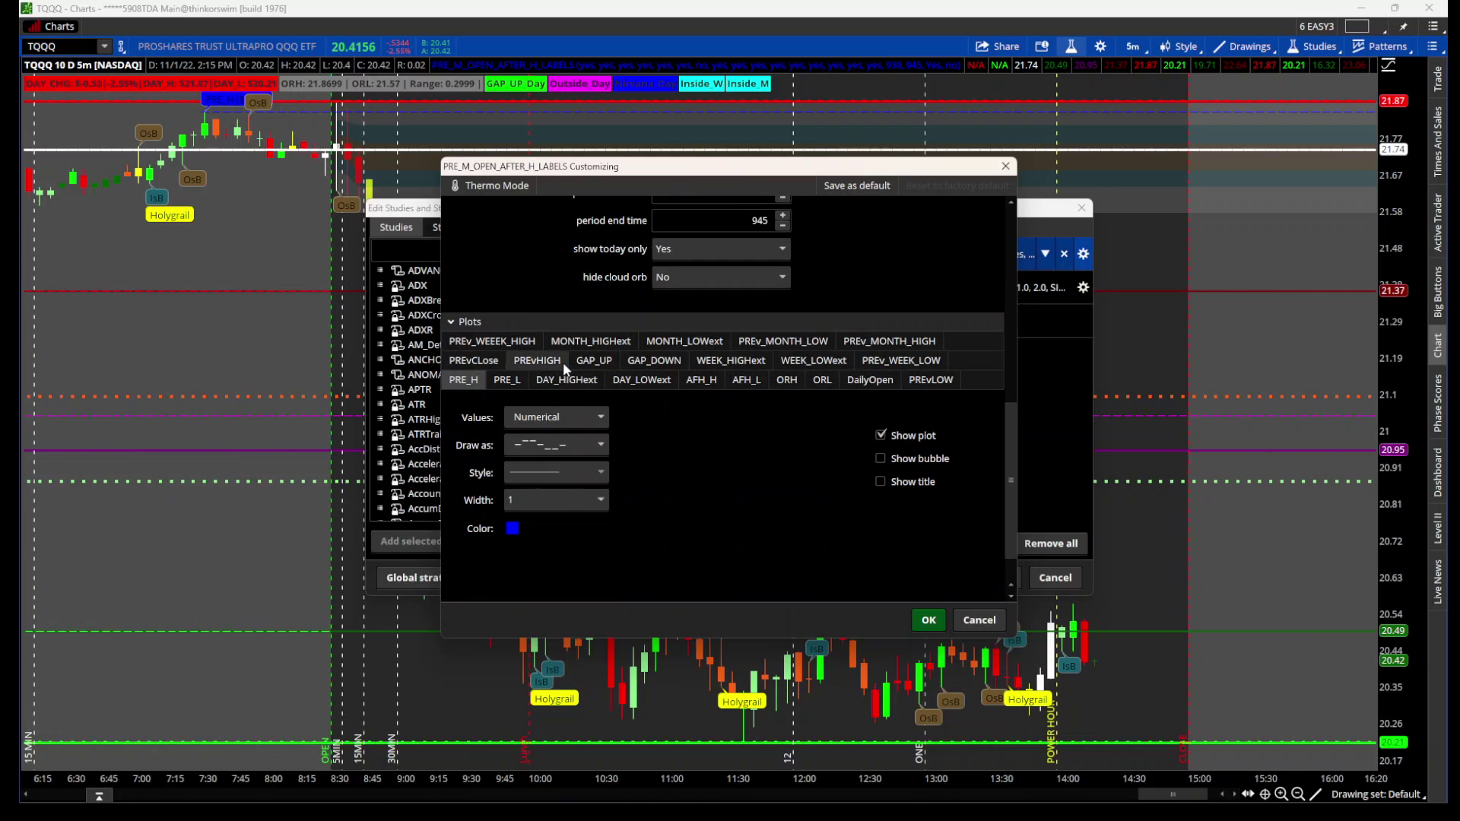
{"action": "left_click", "coordinate": [566, 380]}
{"action": "left_click", "coordinate": [701, 379]}
{"action": "left_click", "coordinate": [822, 379]}
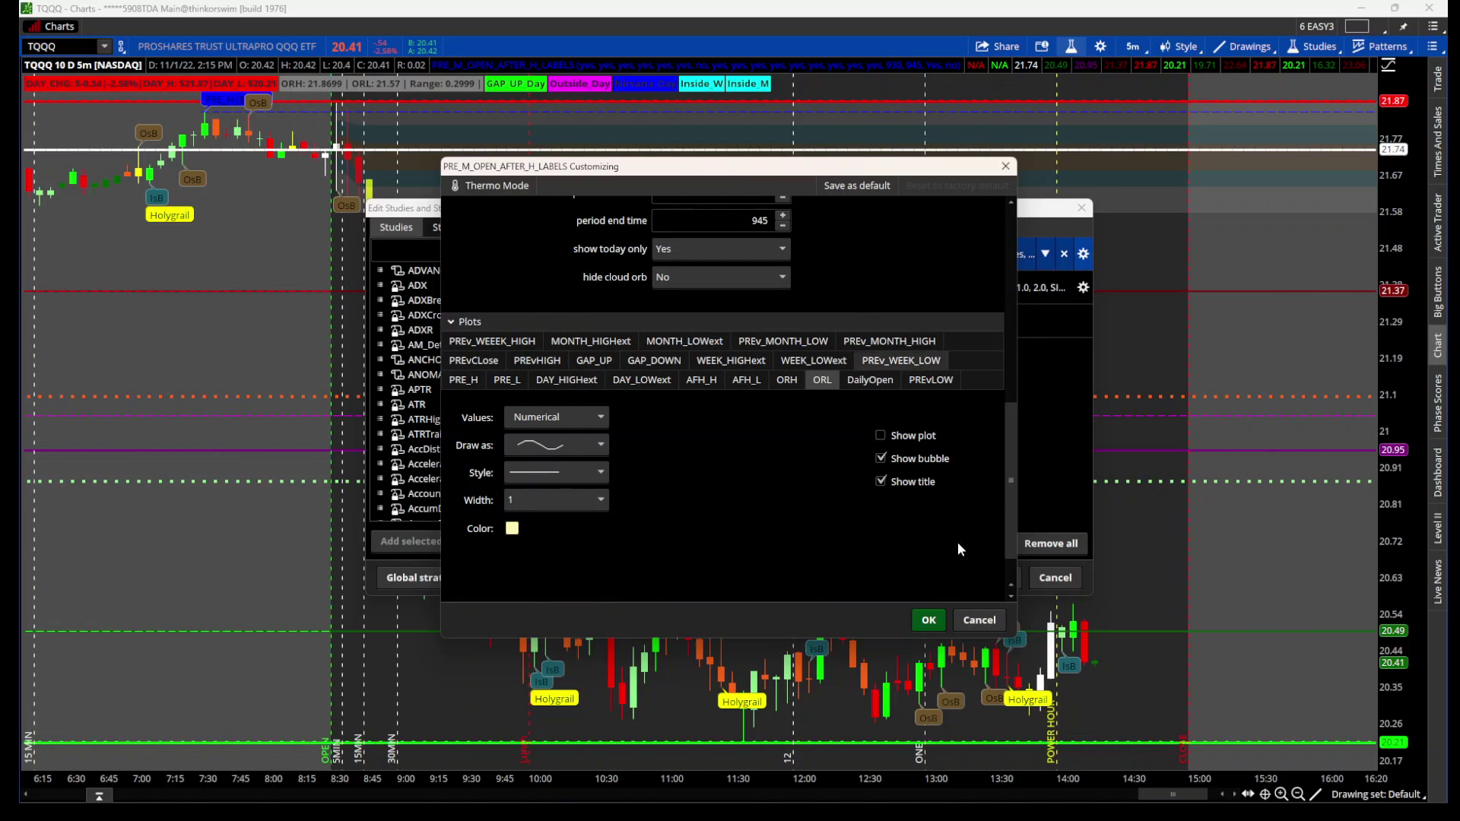
{"action": "left_click", "coordinate": [980, 619]}
{"action": "left_click", "coordinate": [1056, 578]}
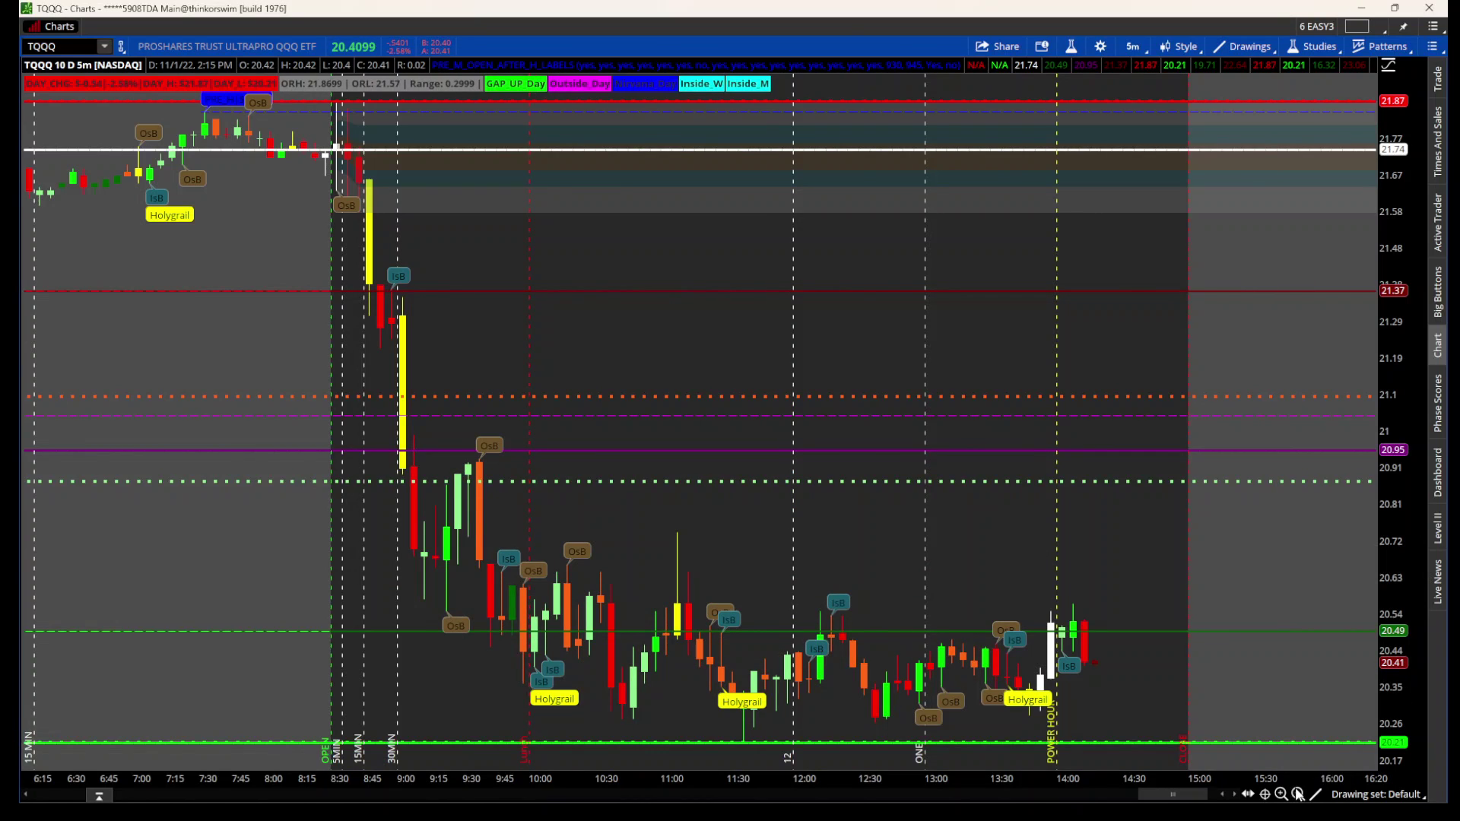
{"action": "left_click", "coordinate": [1298, 793]}
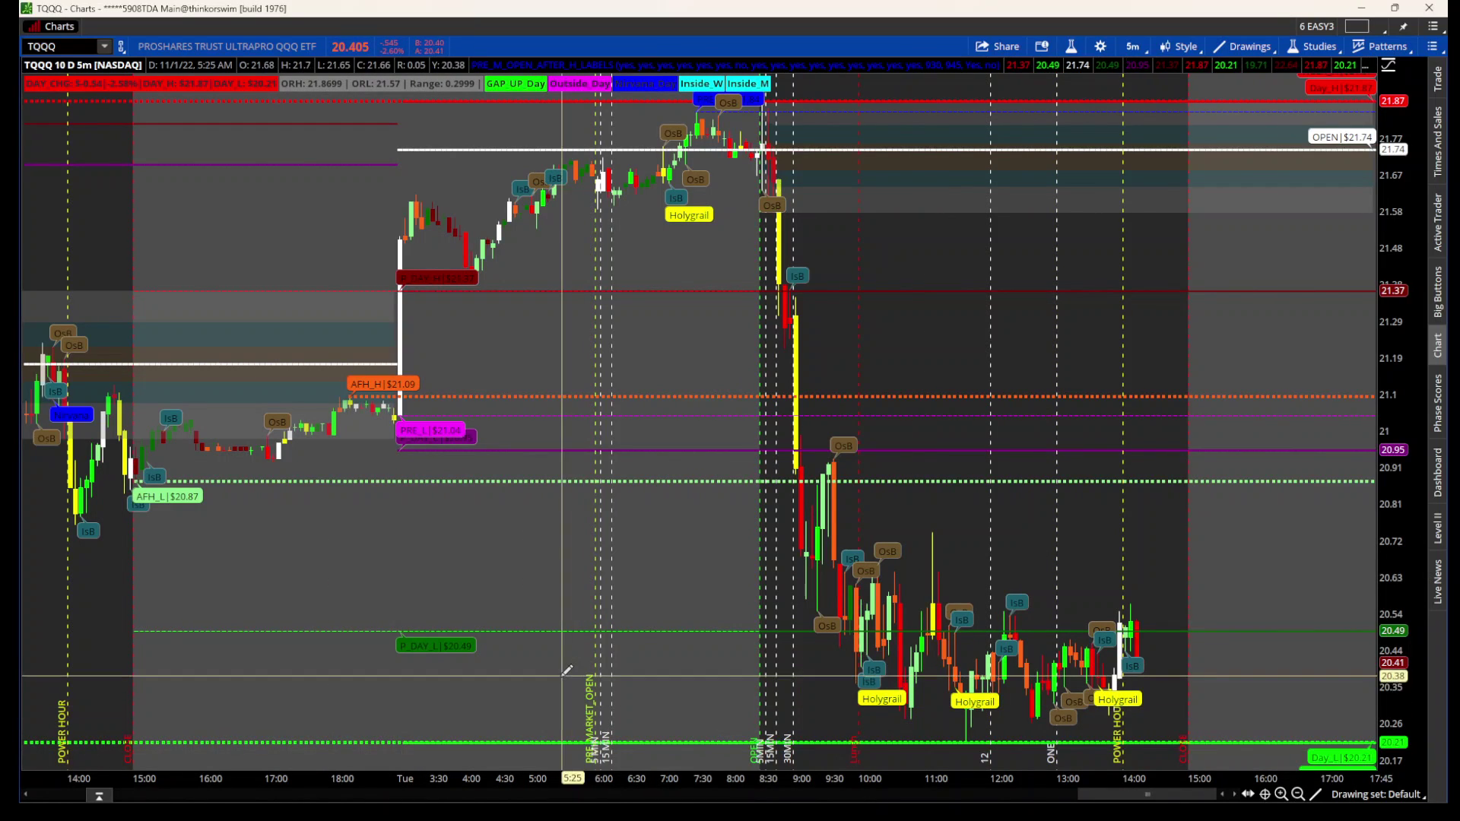